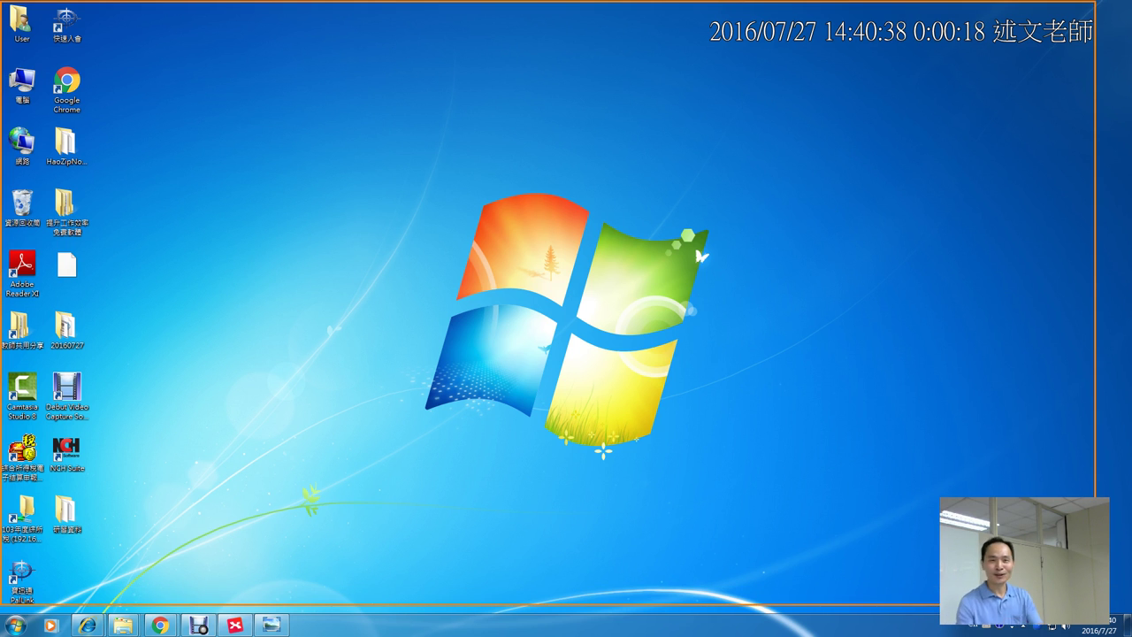
# Launch Microsoft Word 2010 with a blank document
pyautogui.hotkey('ctrl', 'F9')
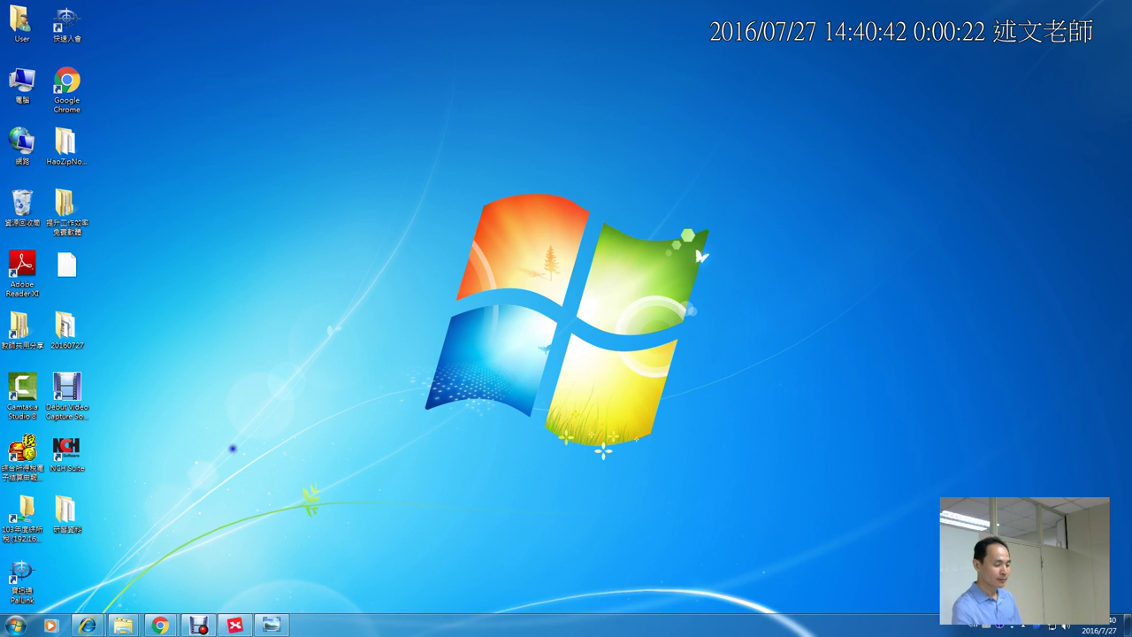
pyautogui.click(16, 625)
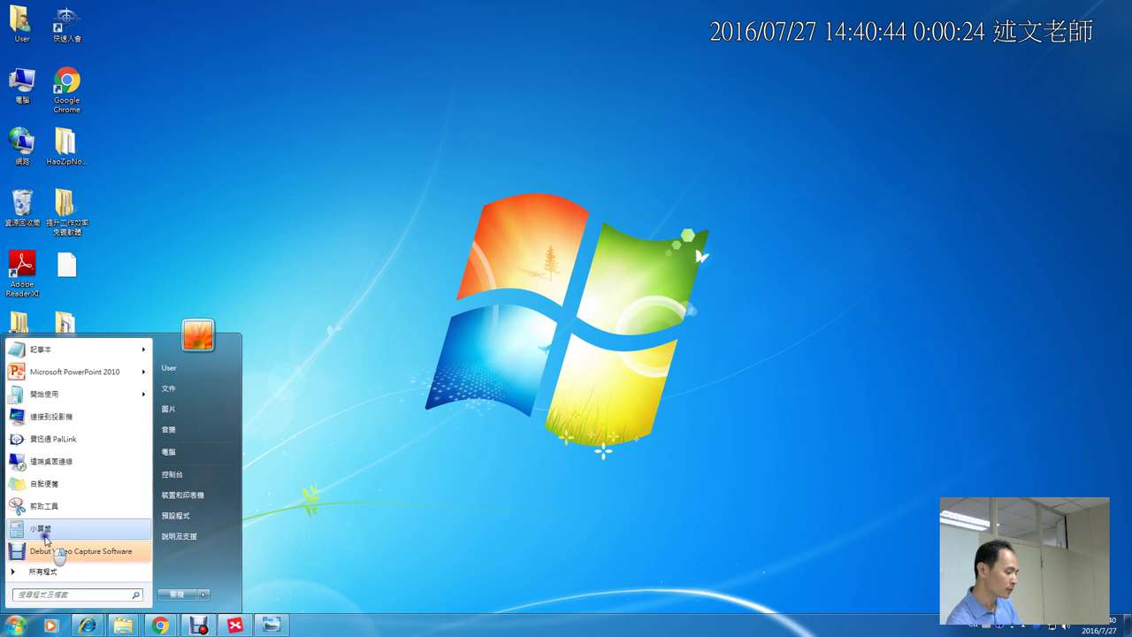
pyautogui.click(43, 571)
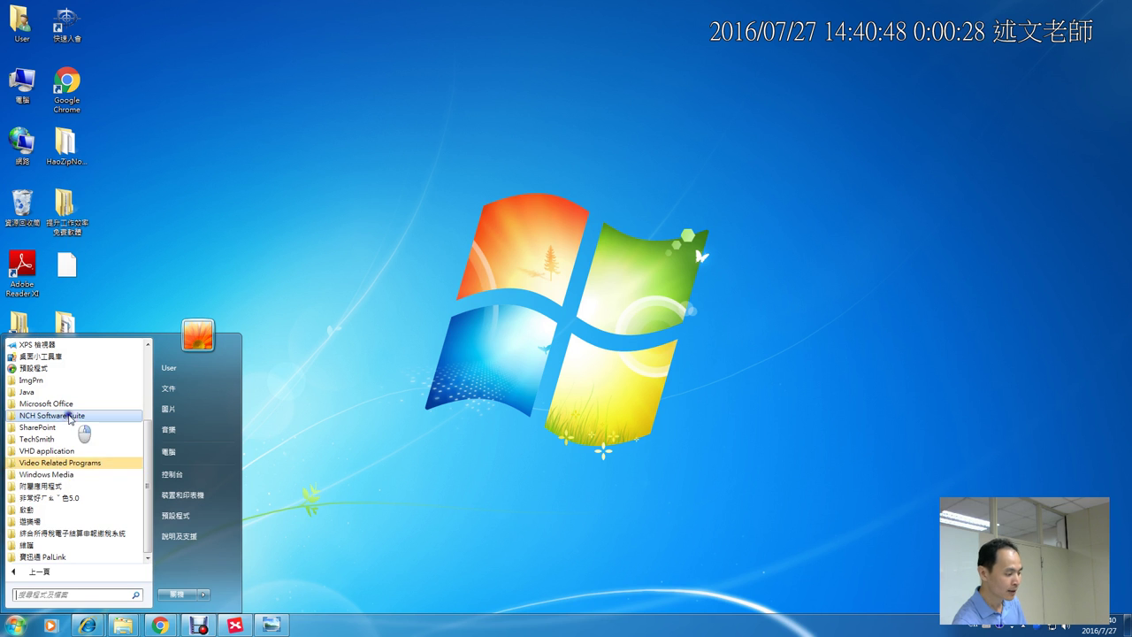
pyautogui.click(71, 404)
pyautogui.click(79, 522)
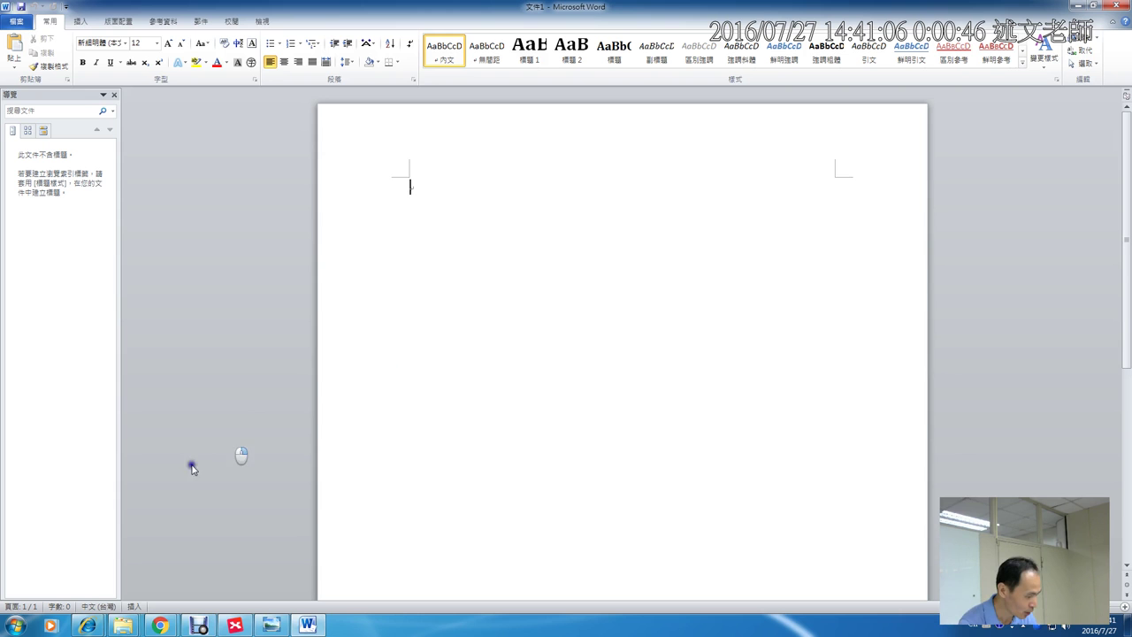
# Open the Computer view in the file explorer, show its address history, and close the window
pyautogui.click(123, 625)
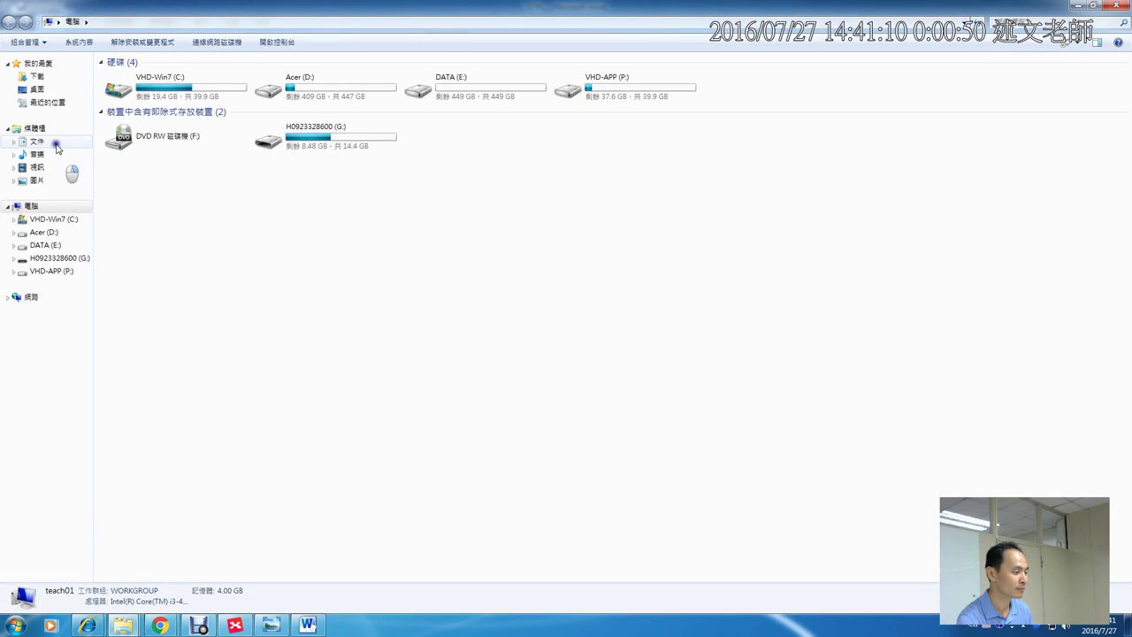
pyautogui.click(1052, 20)
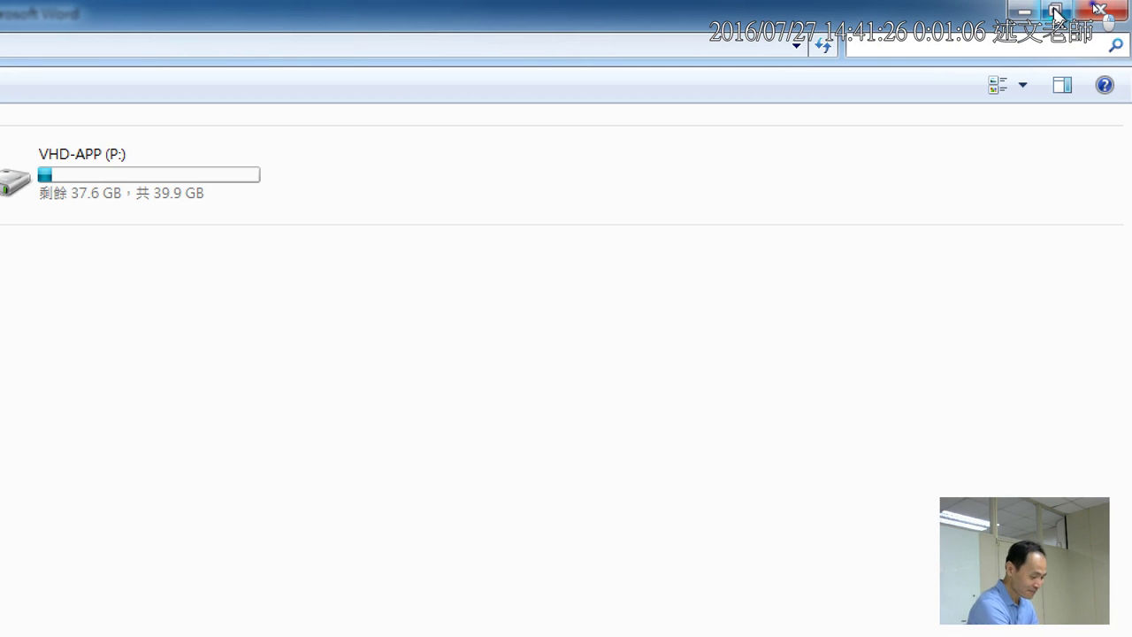
pyautogui.press('F4')
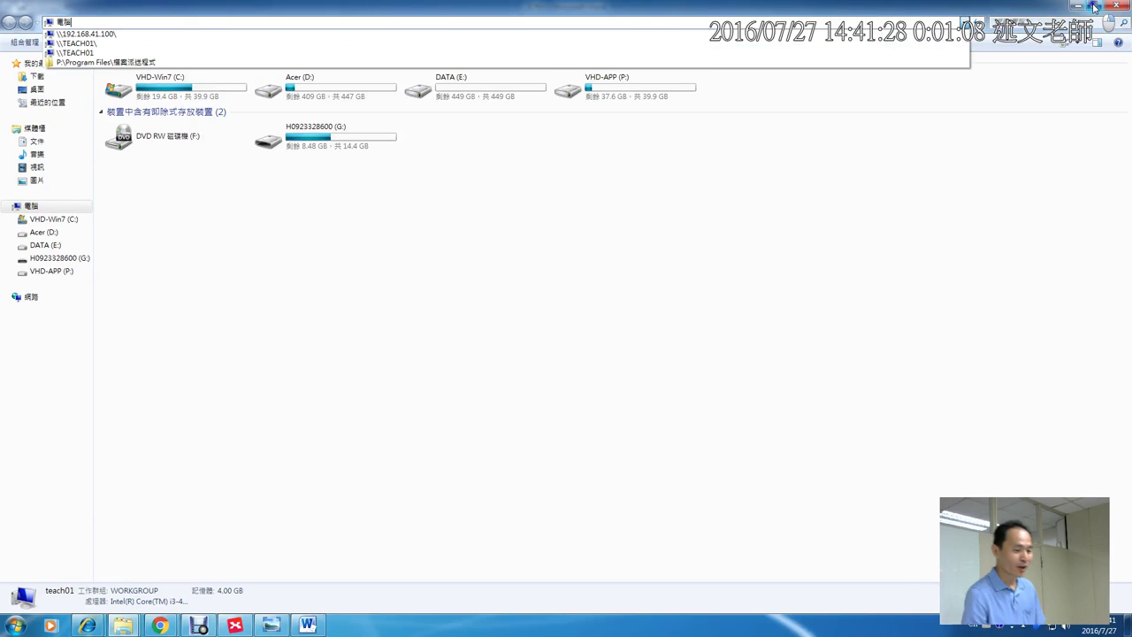
pyautogui.press('F4')
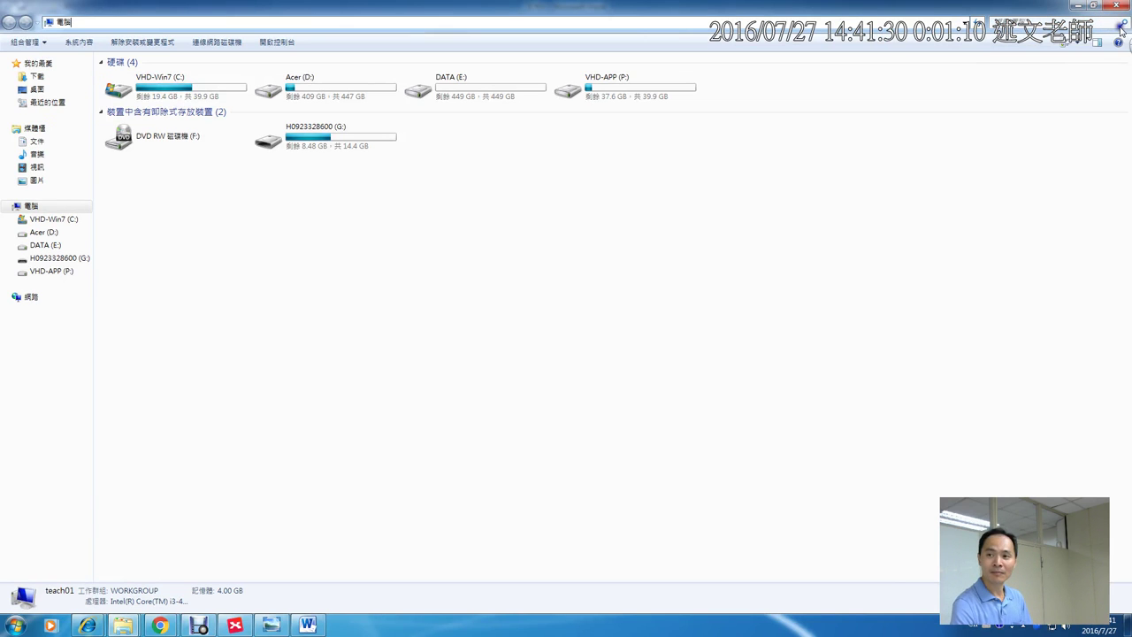
pyautogui.click(1118, 7)
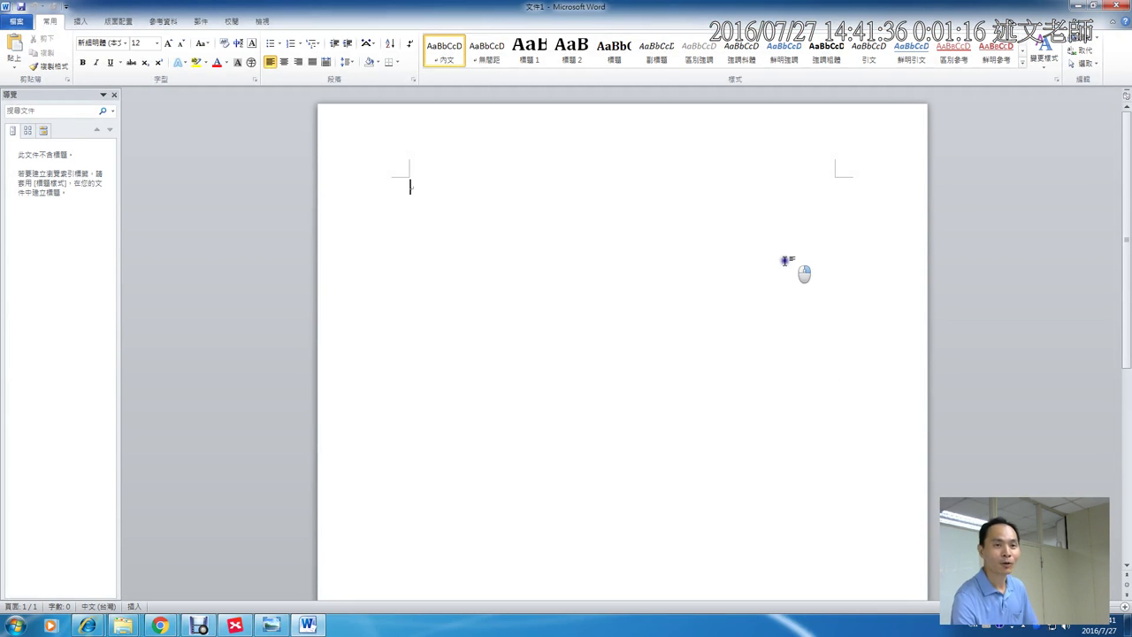
# Minimize Word and open the inner 提升工作效率免費軟體 folder inside the desktop folder of the same name
pyautogui.click(1076, 6)
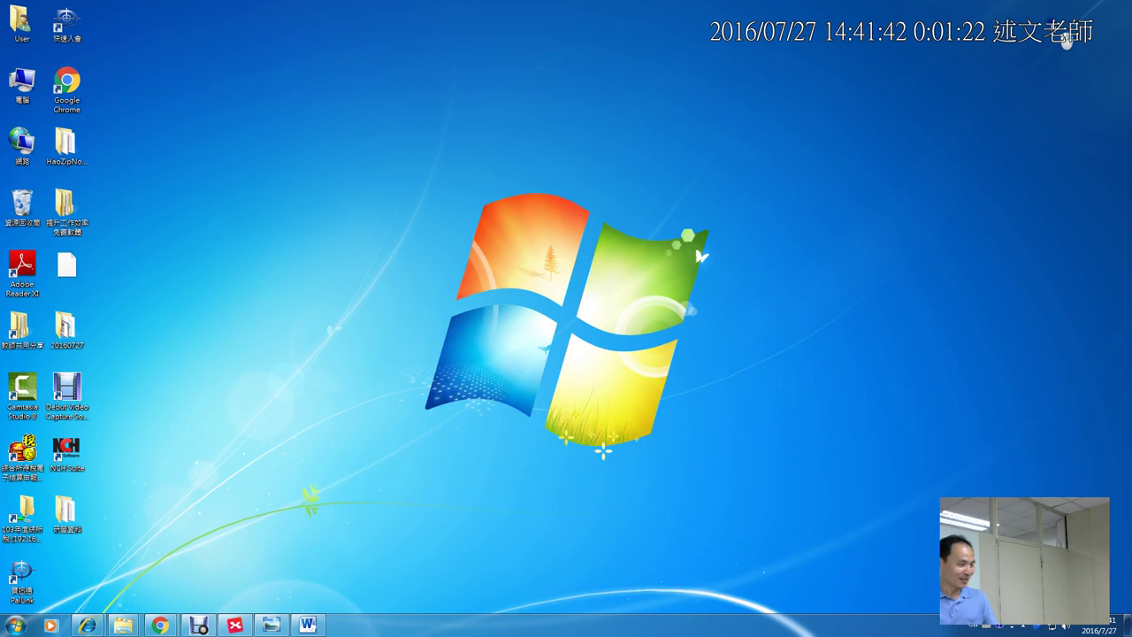
pyautogui.doubleClick(64, 210)
pyautogui.doubleClick(166, 79)
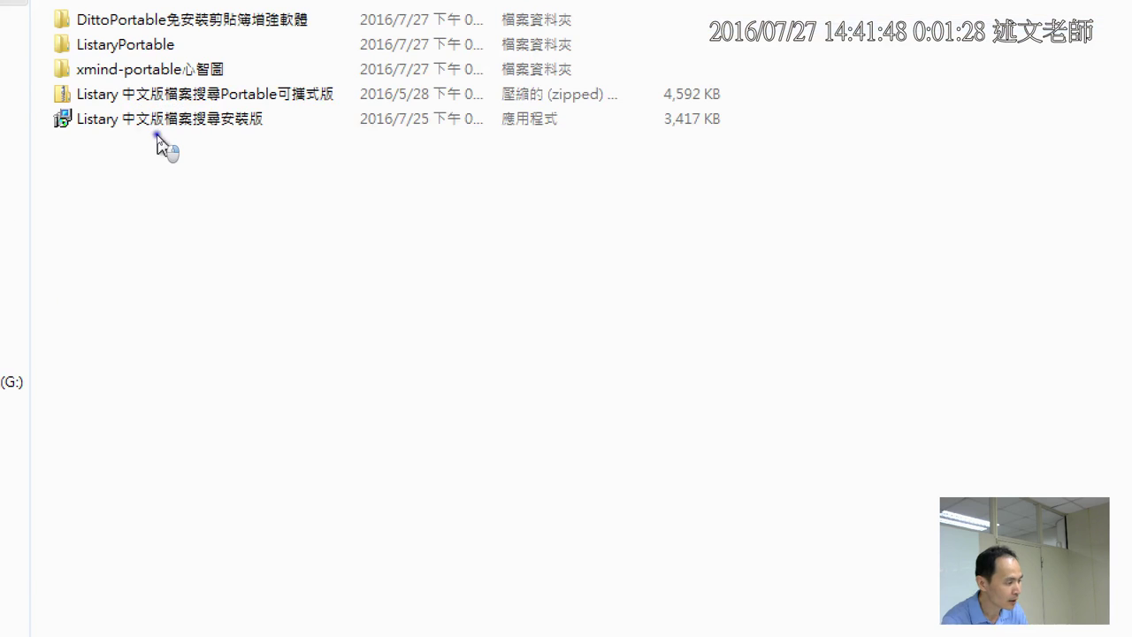
# Examine the portable Listary archive's extraction option, the ListaryPortable folder and the Listary installer file
pyautogui.click(160, 106)
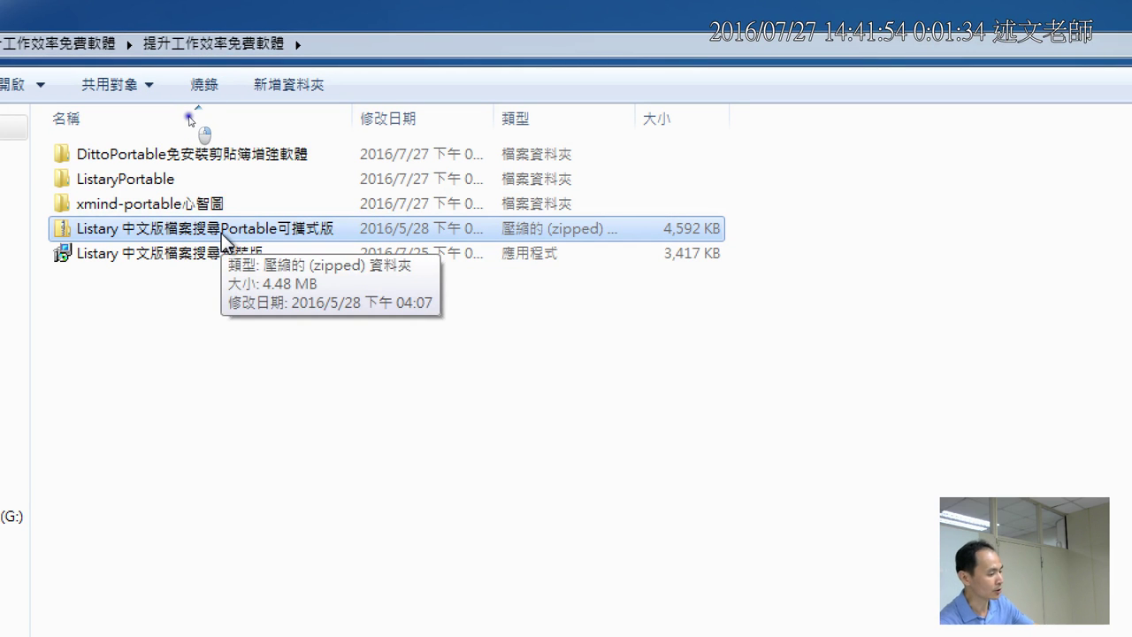
pyautogui.rightClick(221, 233)
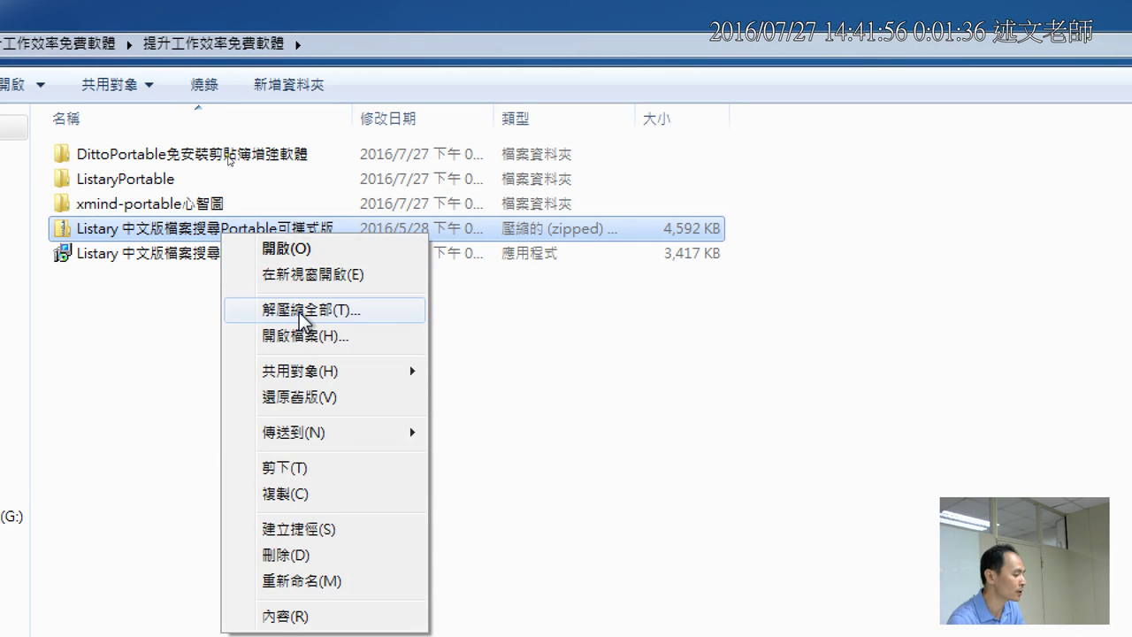
pyautogui.click(174, 312)
pyautogui.click(148, 188)
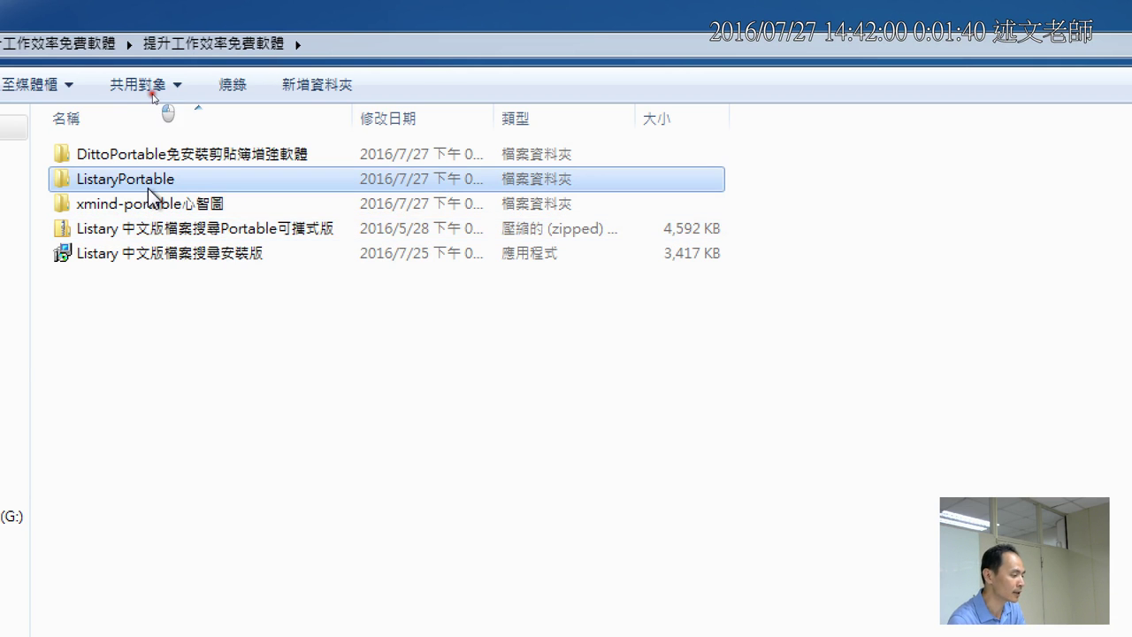
pyautogui.click(162, 252)
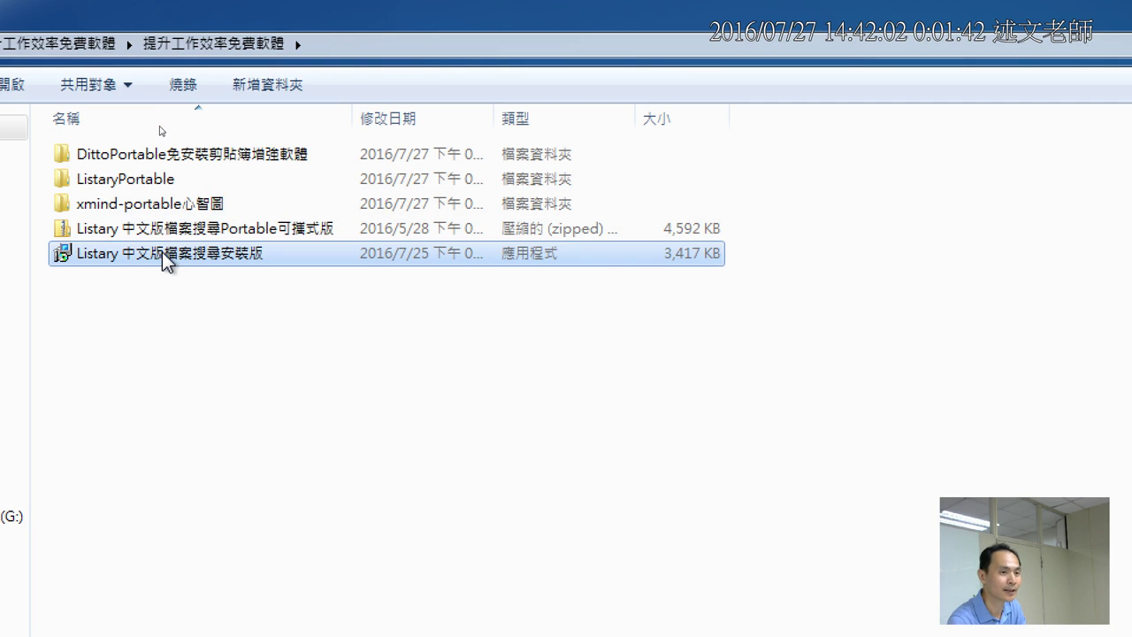
# Locate the Listary application inside the ListaryPortable folder and return to the parent folder
pyautogui.doubleClick(168, 180)
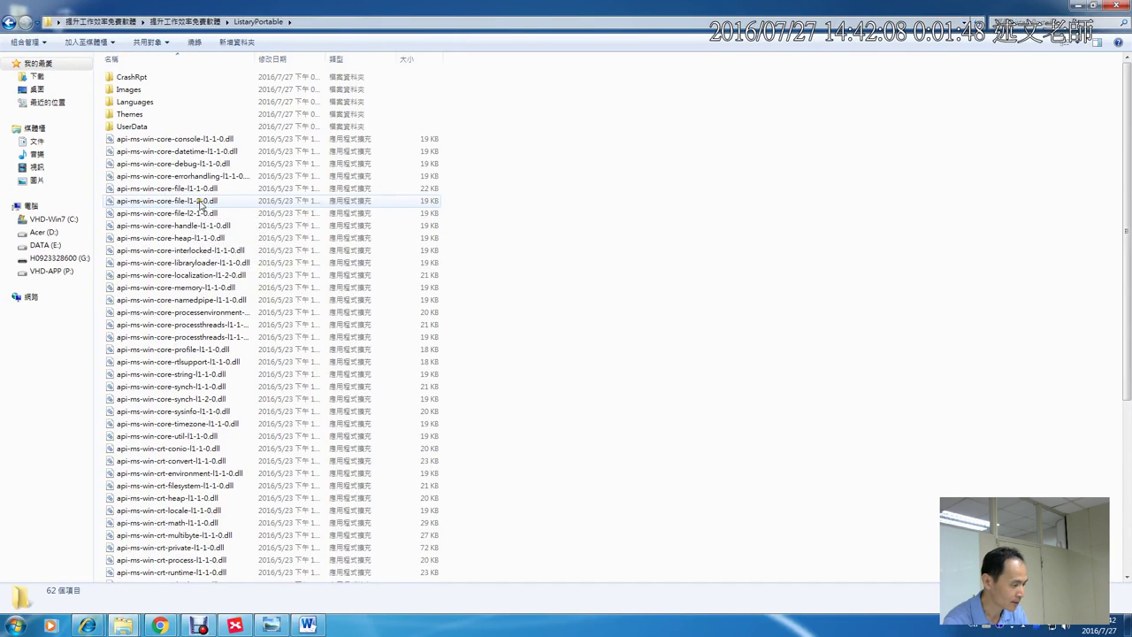
pyautogui.scroll(-7, 204, 247)
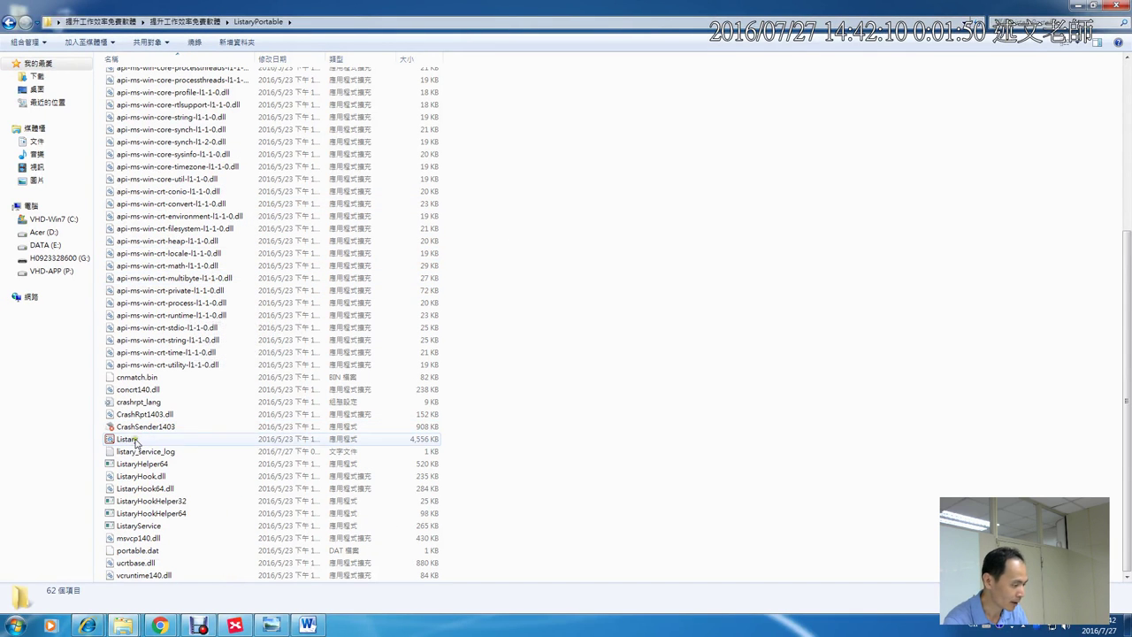
pyautogui.click(134, 442)
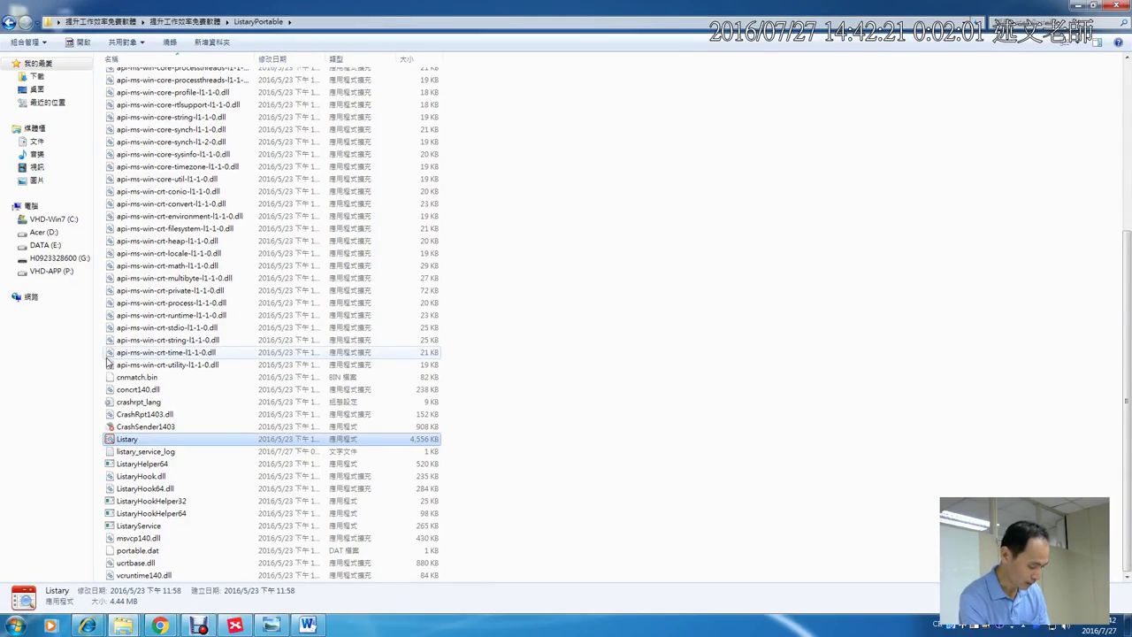
pyautogui.press('BackSpace')
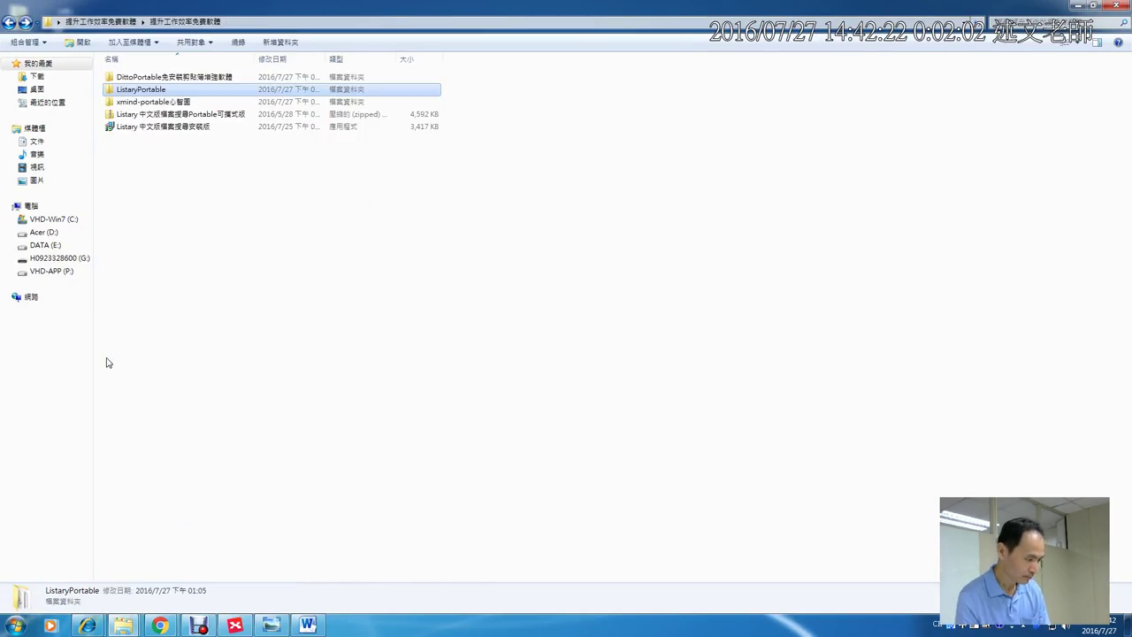
# Start the Listary 中文版檔案搜尋安裝版 installer, accept the license agreement and look through its text
pyautogui.doubleClick(170, 128)
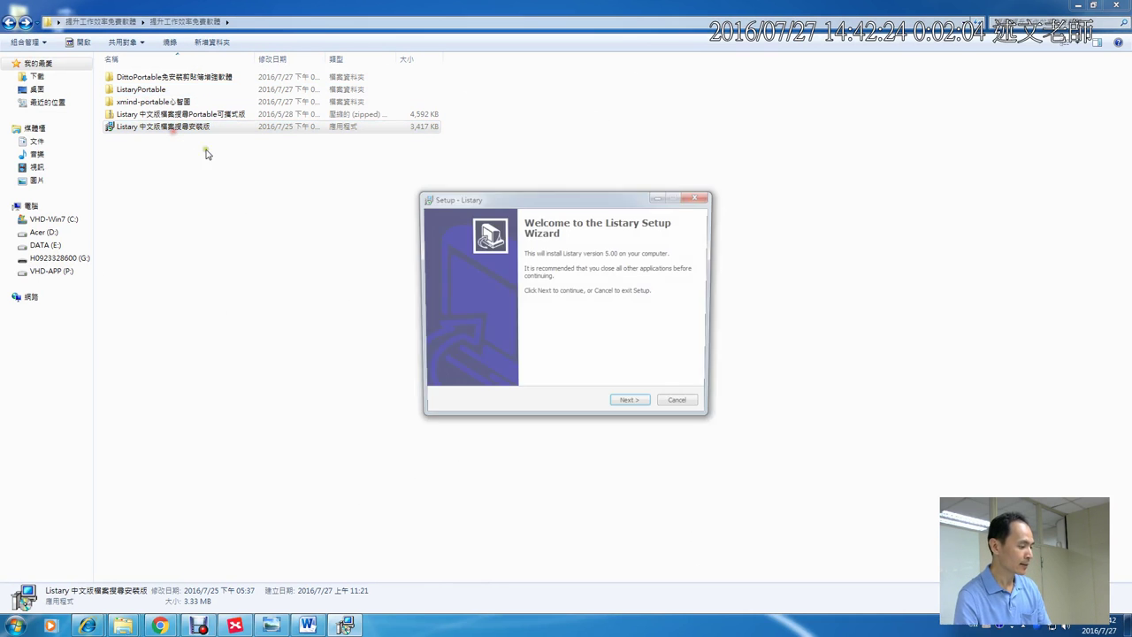
pyautogui.click(632, 408)
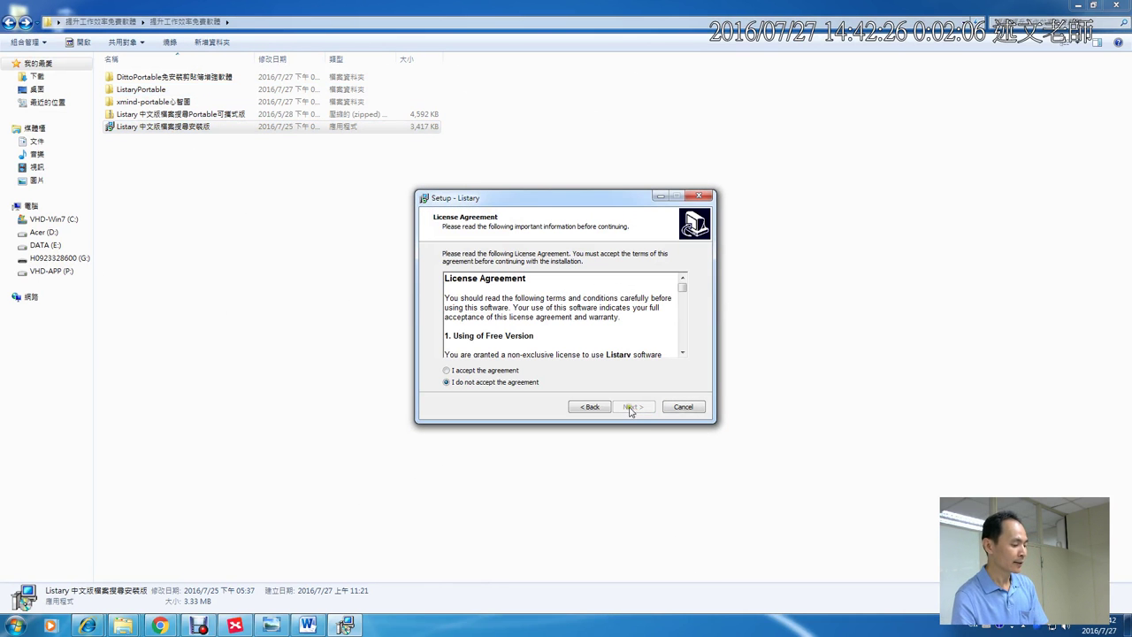
pyautogui.click(510, 371)
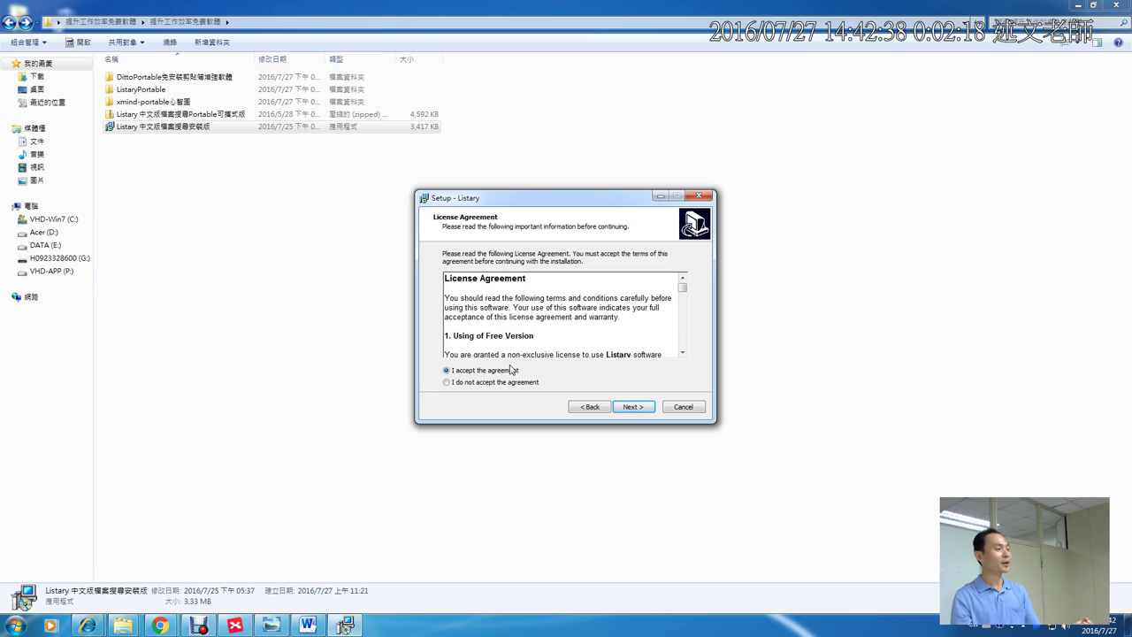
pyautogui.scroll(-15, 654, 318)
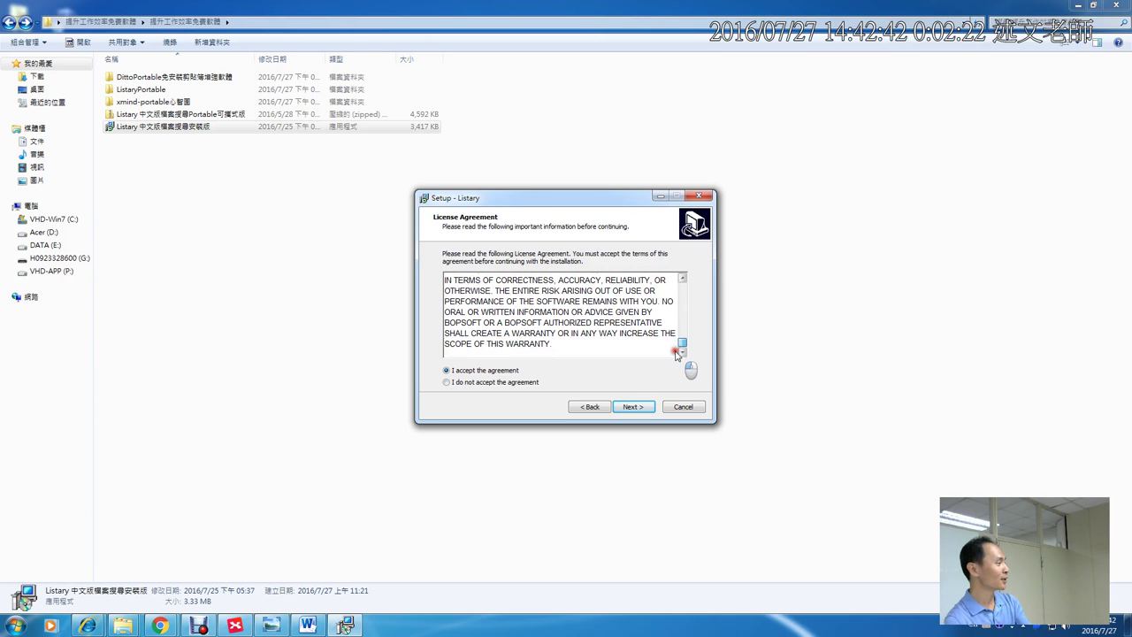
pyautogui.scroll(15, 676, 354)
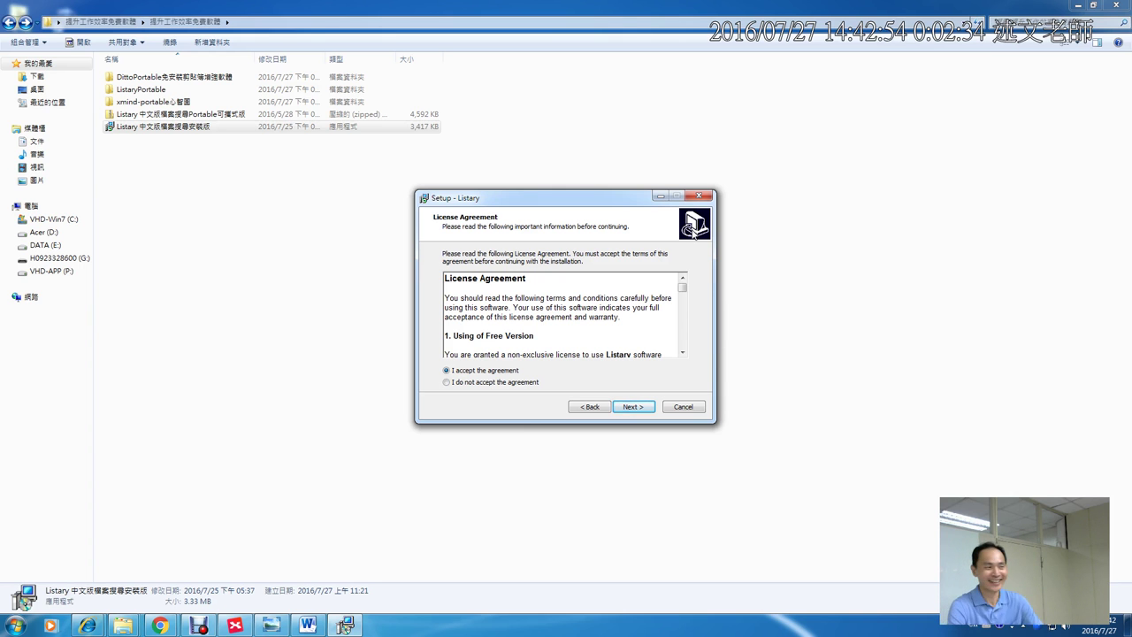
# Install Listary with the default setup options and finish the wizard with Run Listary enabled
pyautogui.click(635, 406)
pyautogui.click(639, 407)
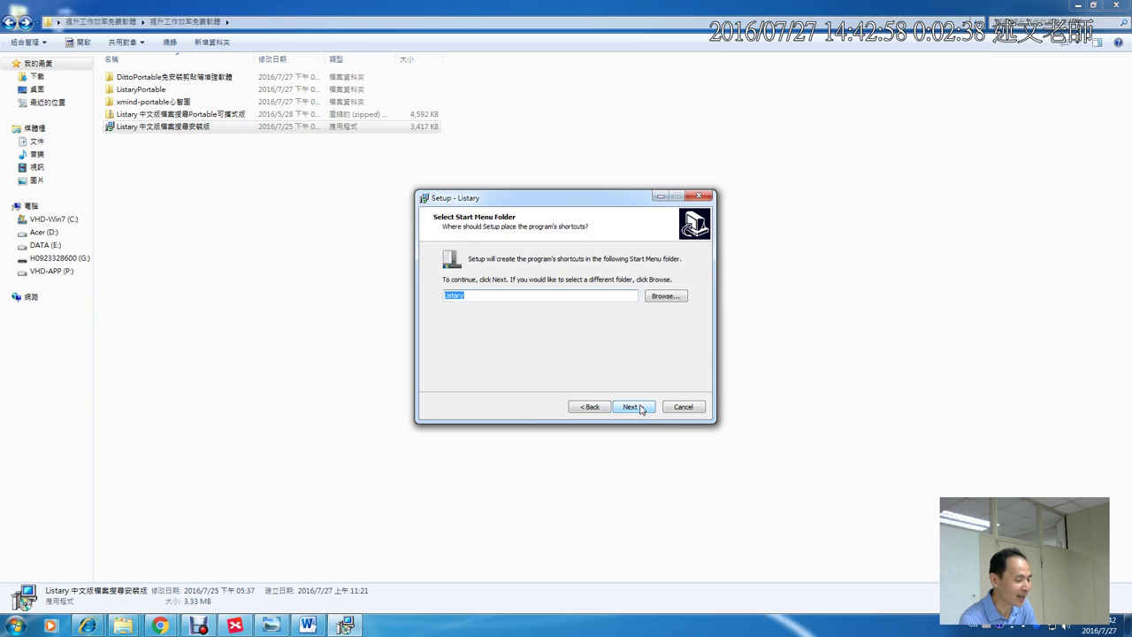
pyautogui.click(638, 407)
pyautogui.click(639, 406)
pyautogui.click(639, 407)
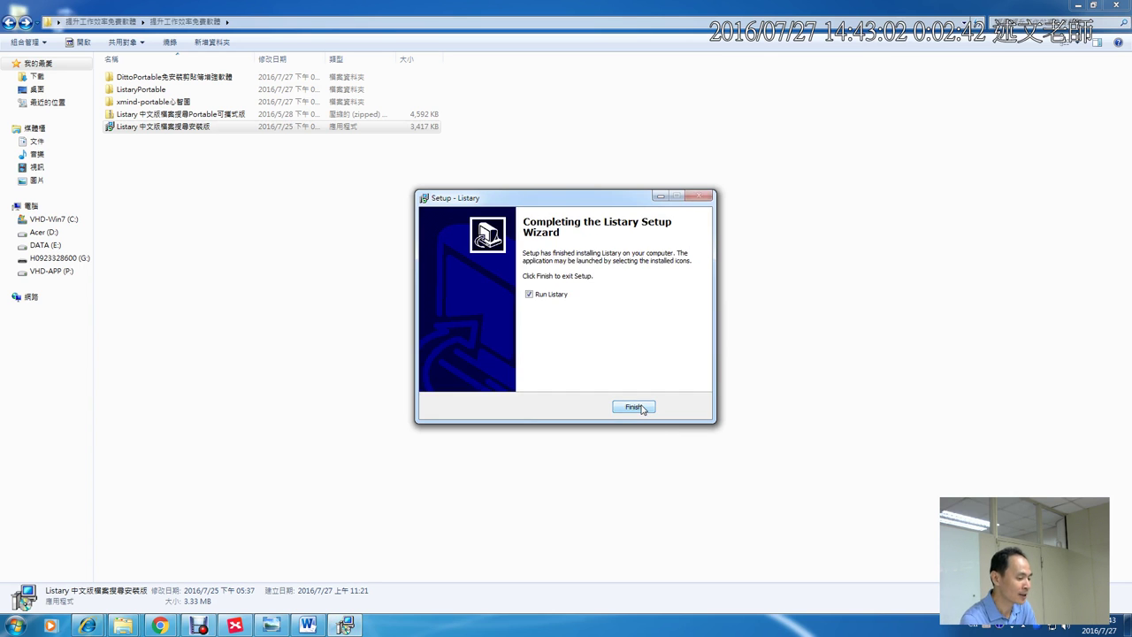
pyautogui.moveTo(515, 283)
pyautogui.mouseDown()
pyautogui.moveTo(590, 323)
pyautogui.moveTo(595, 313)
pyautogui.mouseUp()
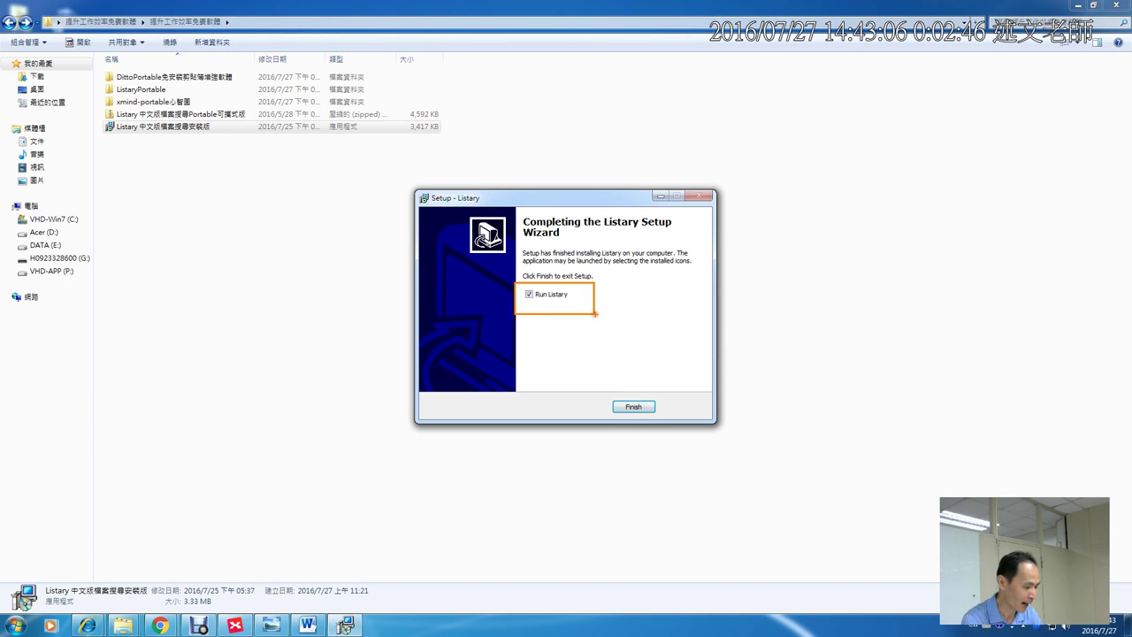
pyautogui.press('Escape')
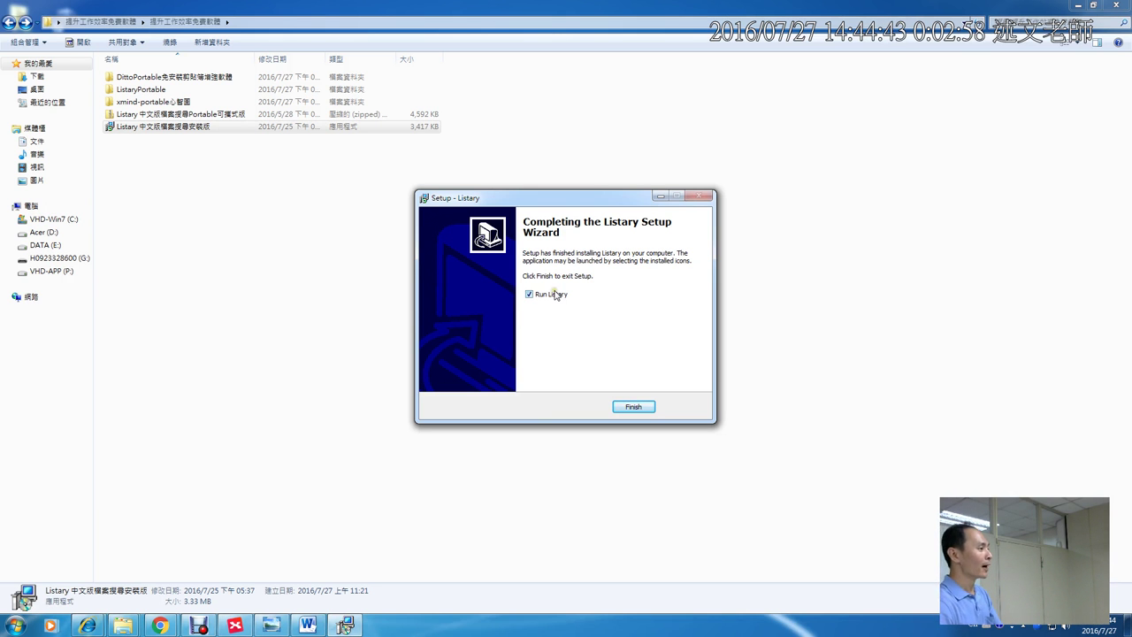
pyautogui.click(633, 406)
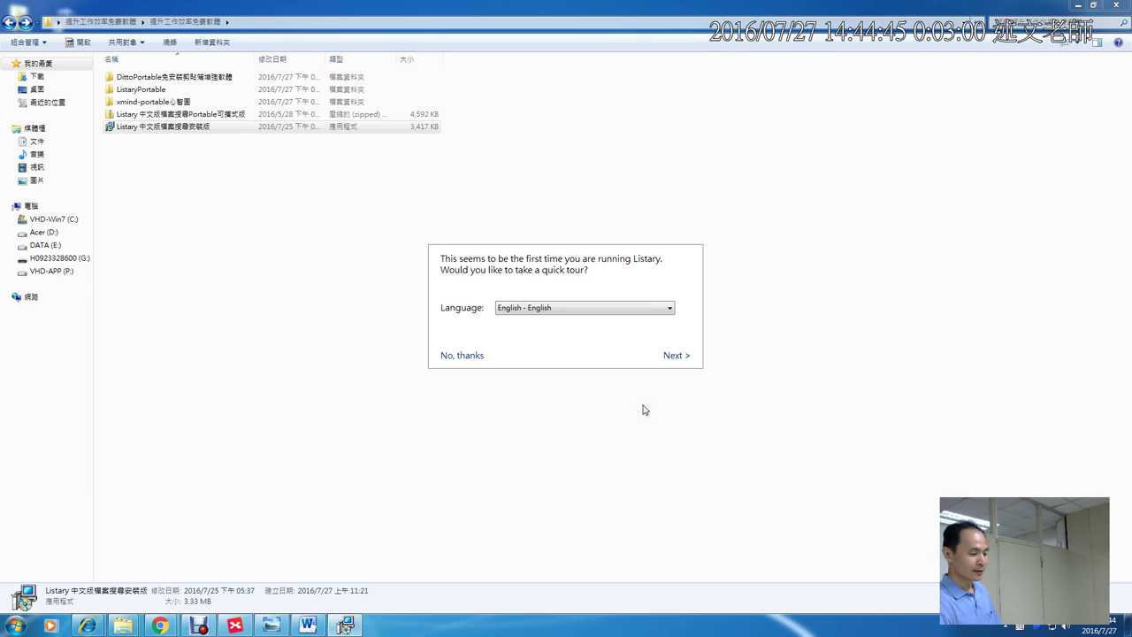
# Set the Listary language to Chinese(Traditional) - 繁體中文 and start the quick tour
pyautogui.click(661, 308)
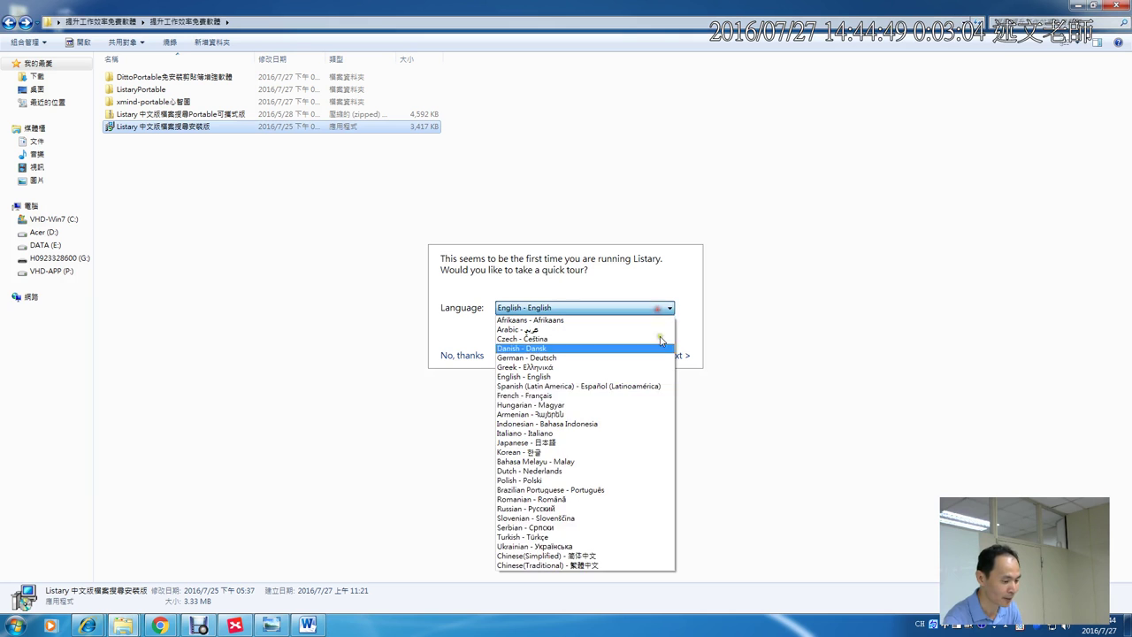
pyautogui.click(610, 566)
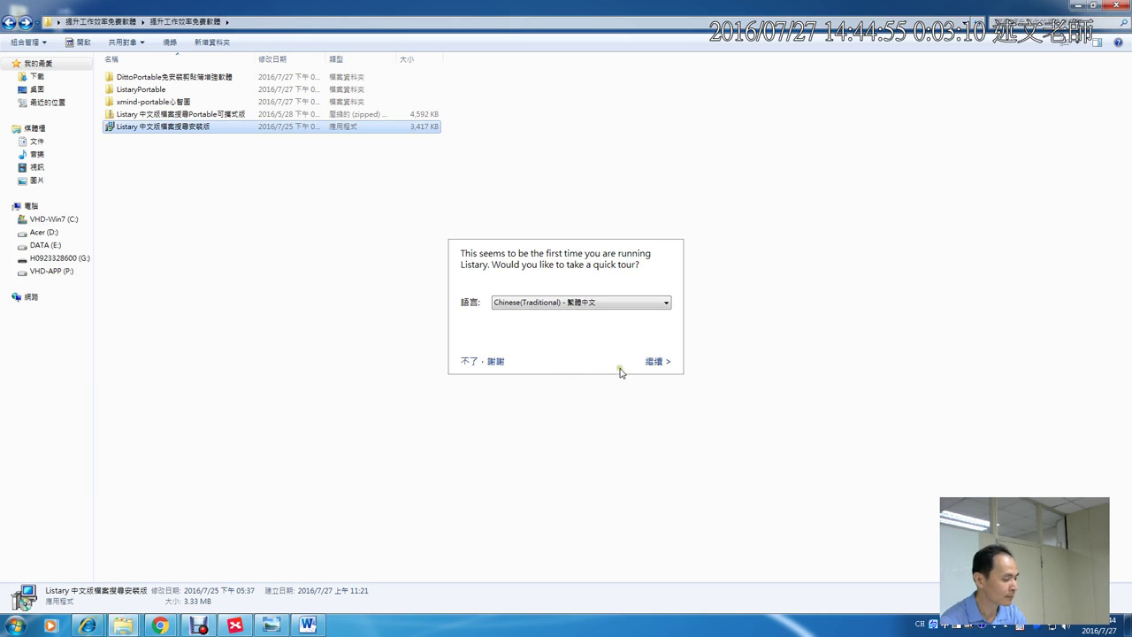
pyautogui.click(658, 362)
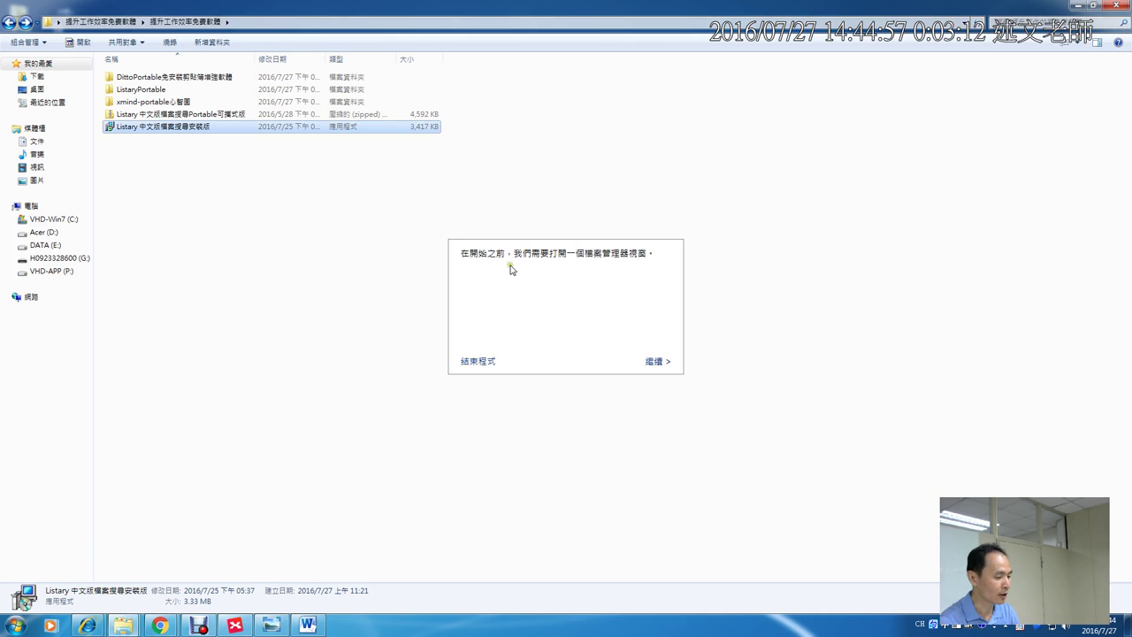
# Advance the Listary quick tour past the keyword and mouse activation pages to the Notepad exercise
pyautogui.click(661, 361)
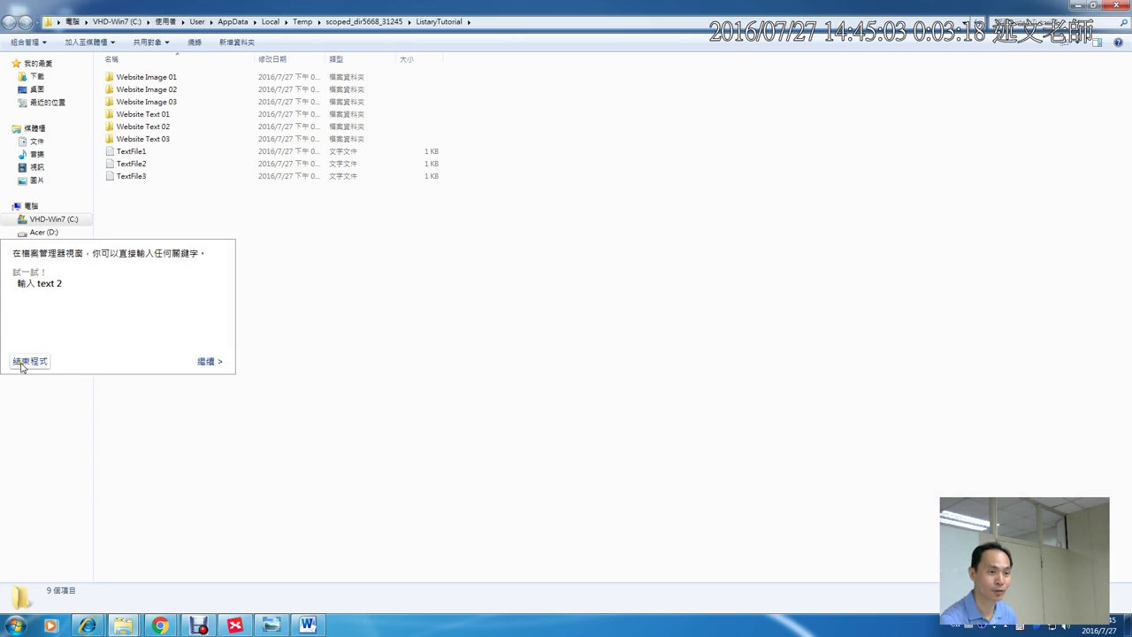
pyautogui.click(210, 362)
pyautogui.click(210, 363)
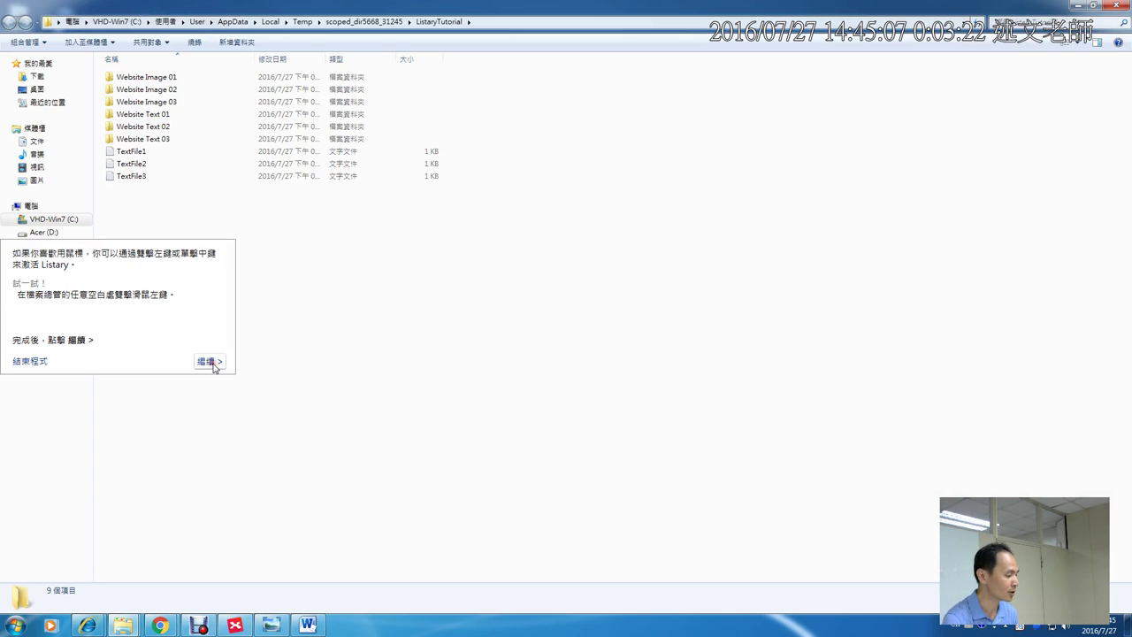
pyautogui.click(212, 365)
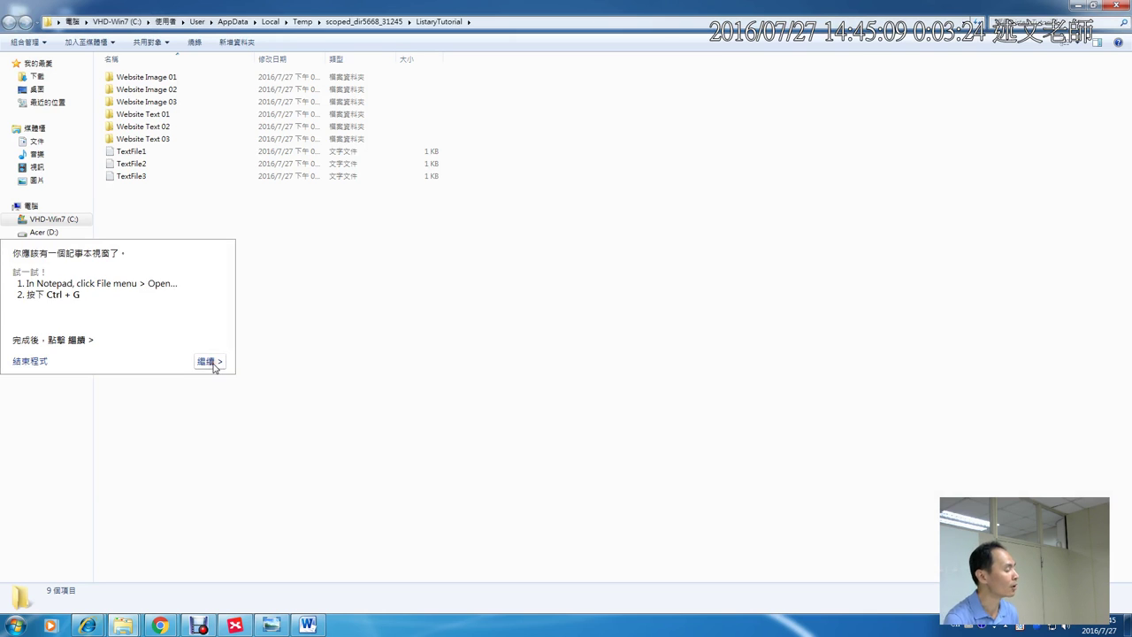
# Finish the remaining Listary quick tour pages, close the ListaryTutorial folder and minimize the free software folder window
pyautogui.click(213, 365)
pyautogui.click(213, 364)
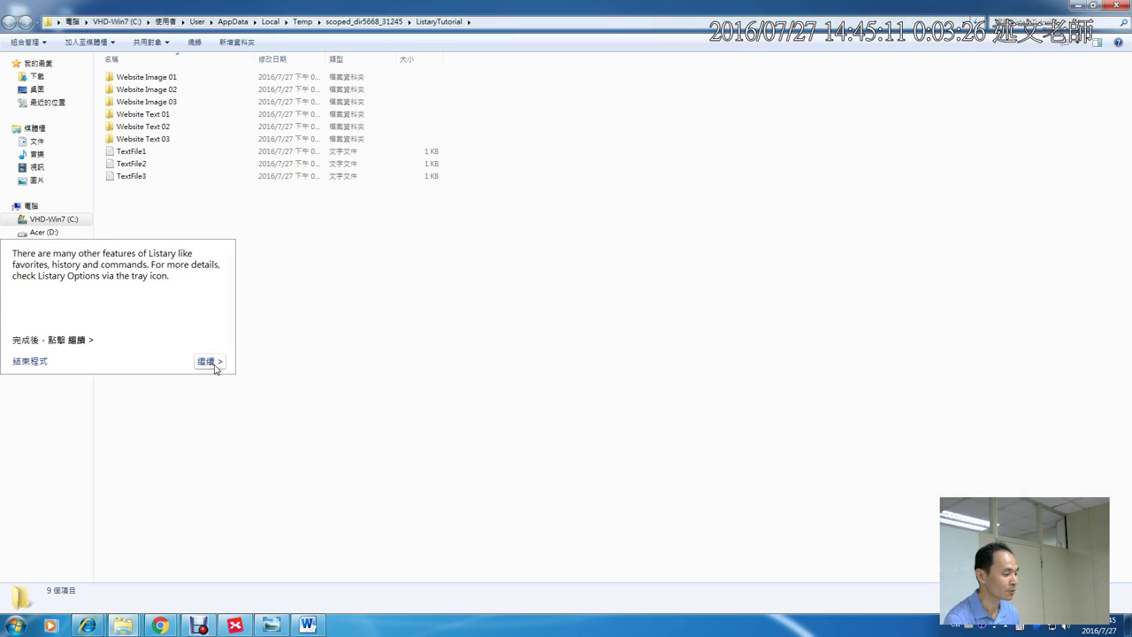
pyautogui.click(213, 363)
pyautogui.click(213, 364)
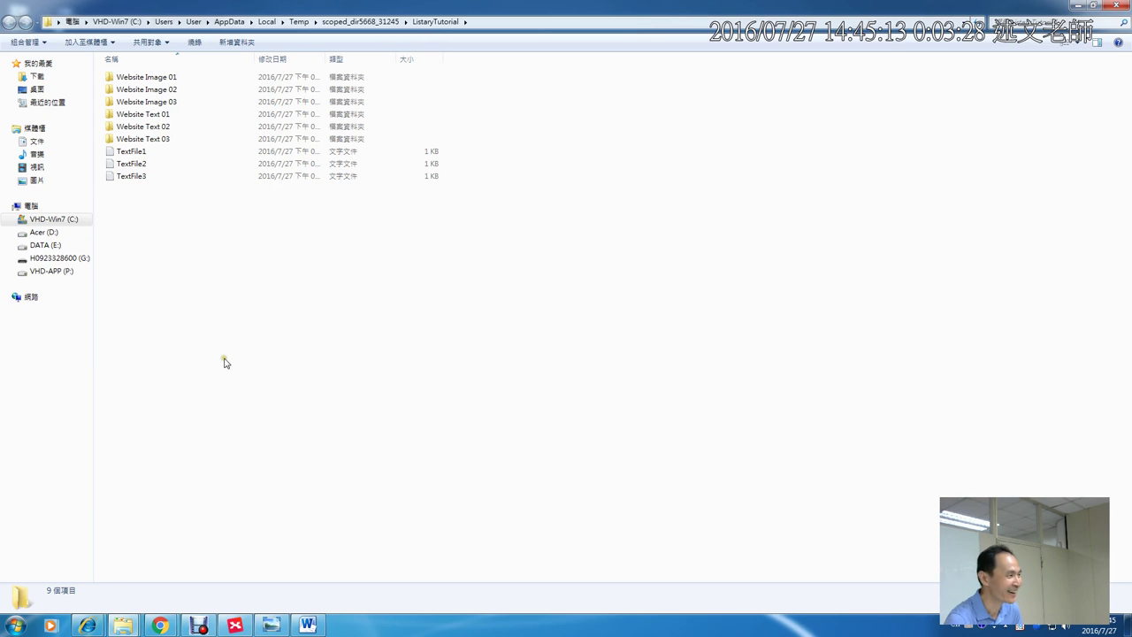
pyautogui.click(1109, 5)
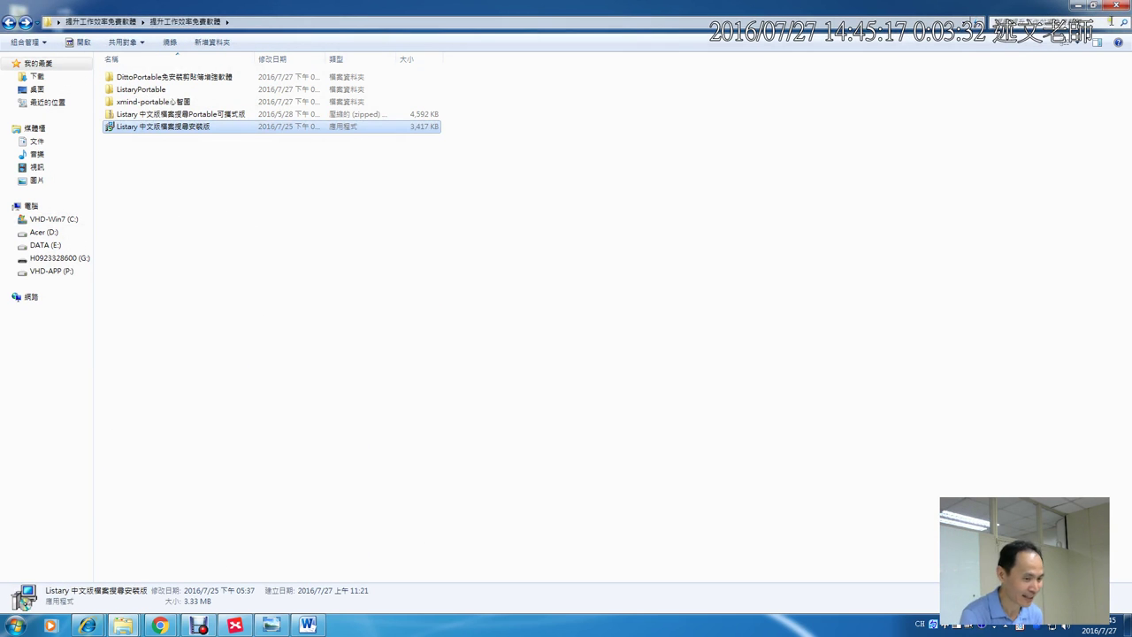
pyautogui.click(1073, 9)
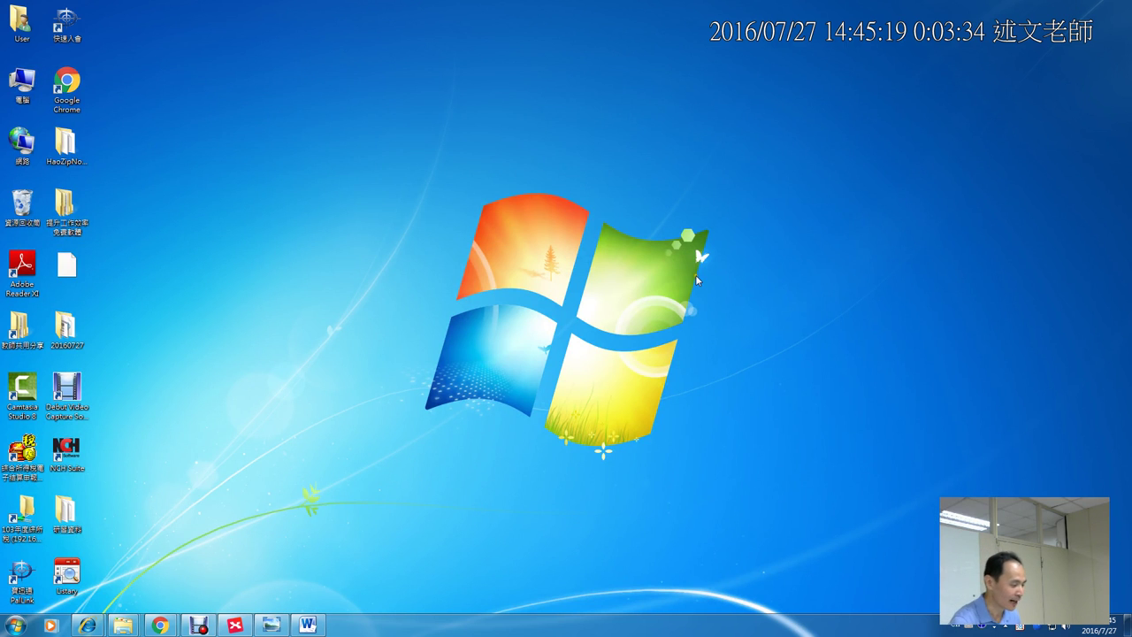
# Bring back the 提升工作效率免費軟體 folder window from the desktop and widen its navigation pane
pyautogui.click(67, 574)
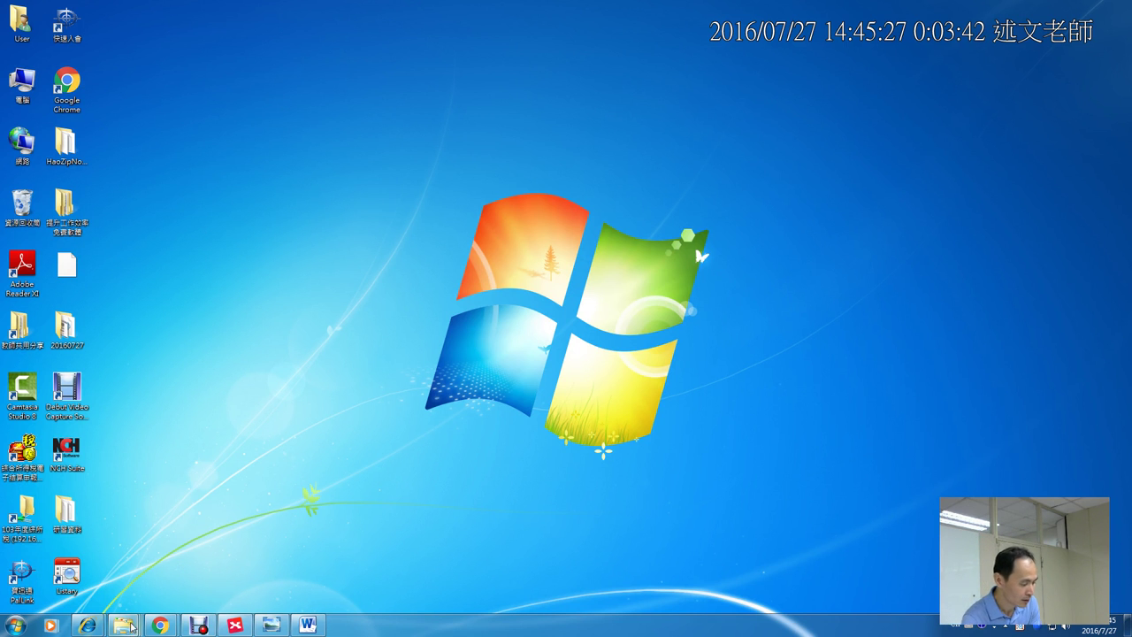
pyautogui.moveTo(123, 625)
pyautogui.moveTo(163, 604)
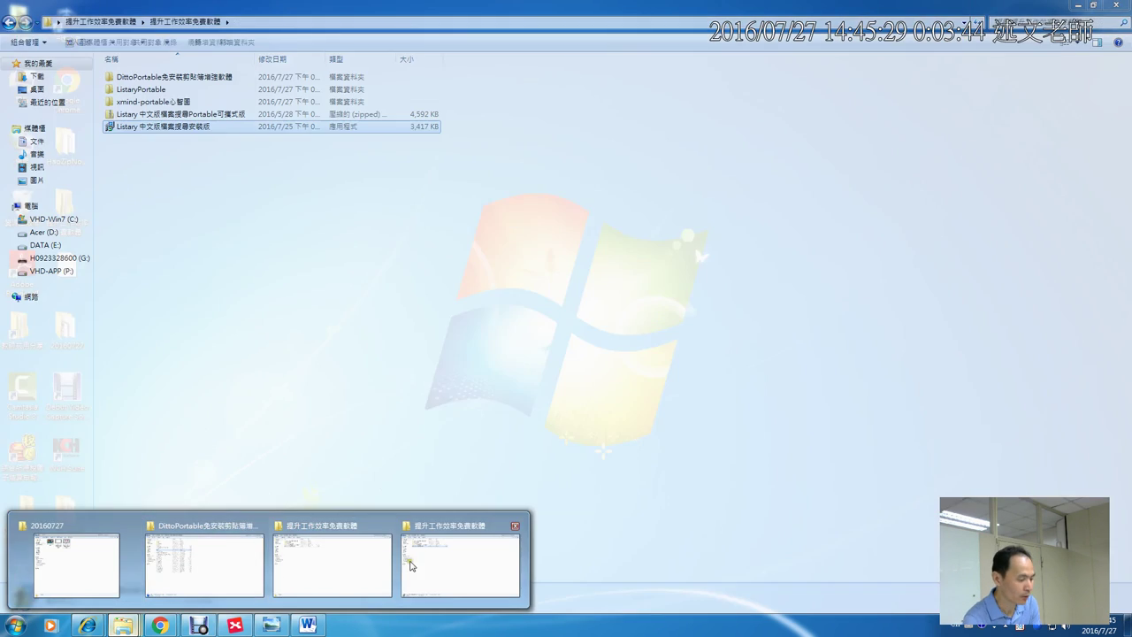
pyautogui.click(461, 563)
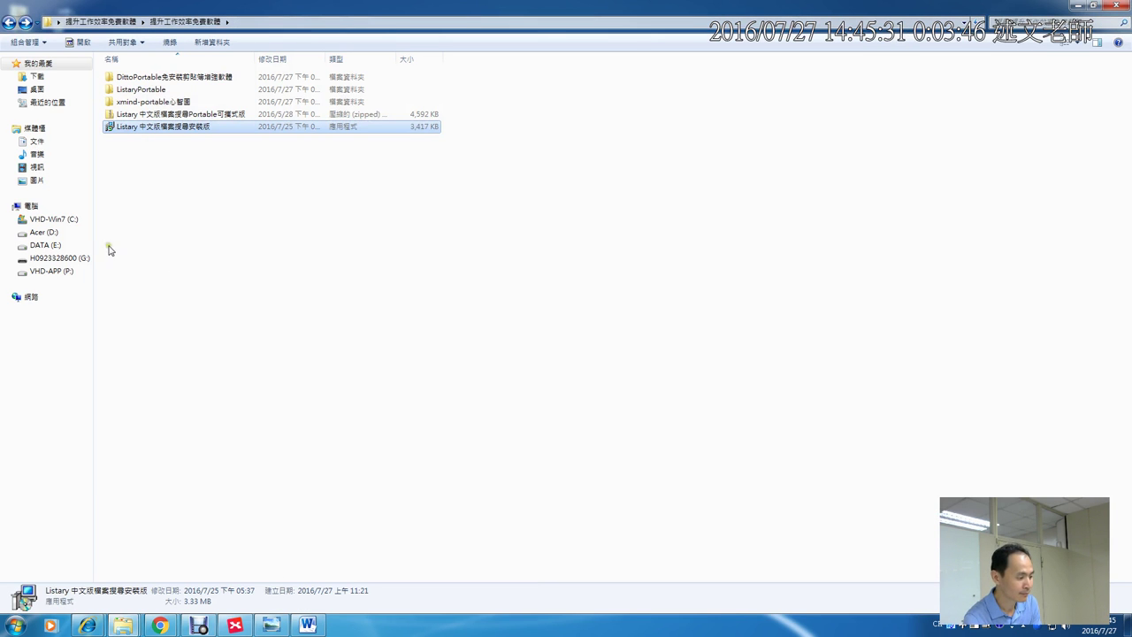
pyautogui.moveTo(94, 248); pyautogui.dragTo(158, 248)
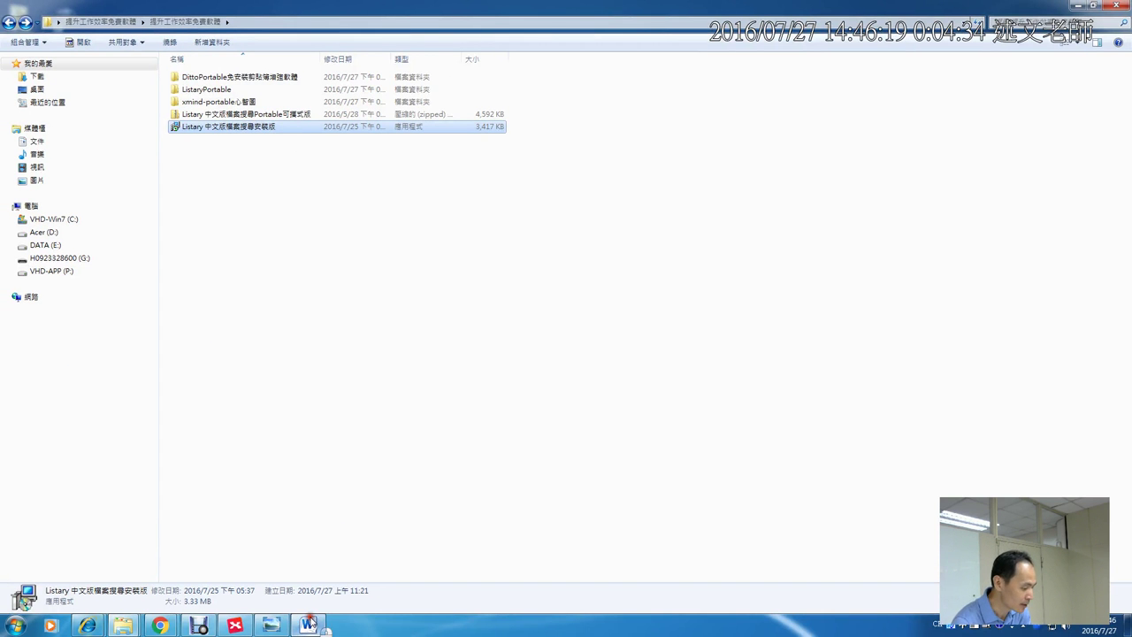
# Switch to Word, open the Save As dialog for the blank document and browse to the UPAS 簡報檔 folder on Acer (D:)
pyautogui.click(307, 625)
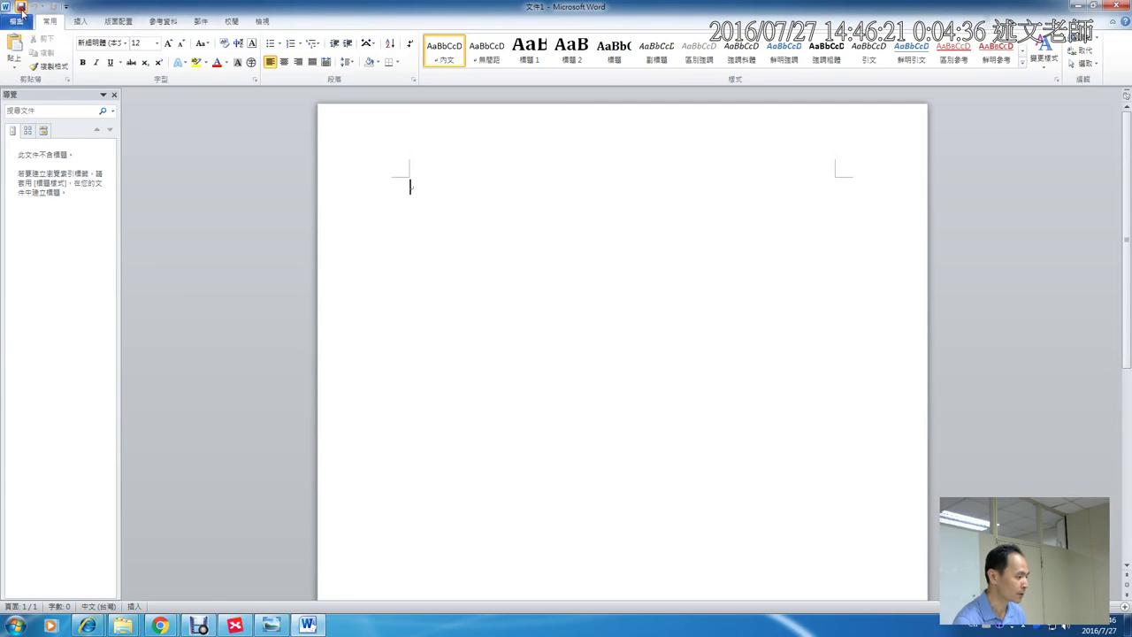
pyautogui.hotkey('ctrl', 's')
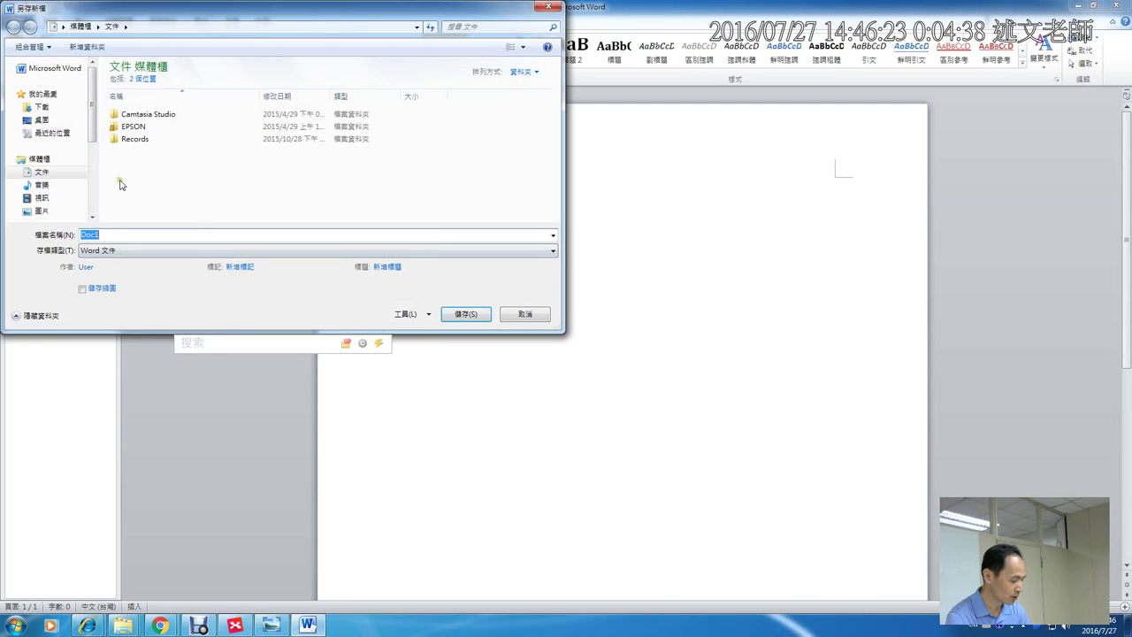
pyautogui.moveTo(89, 44)
pyautogui.mouseDown()
pyautogui.moveTo(52, 13)
pyautogui.moveTo(68, 46)
pyautogui.mouseUp()
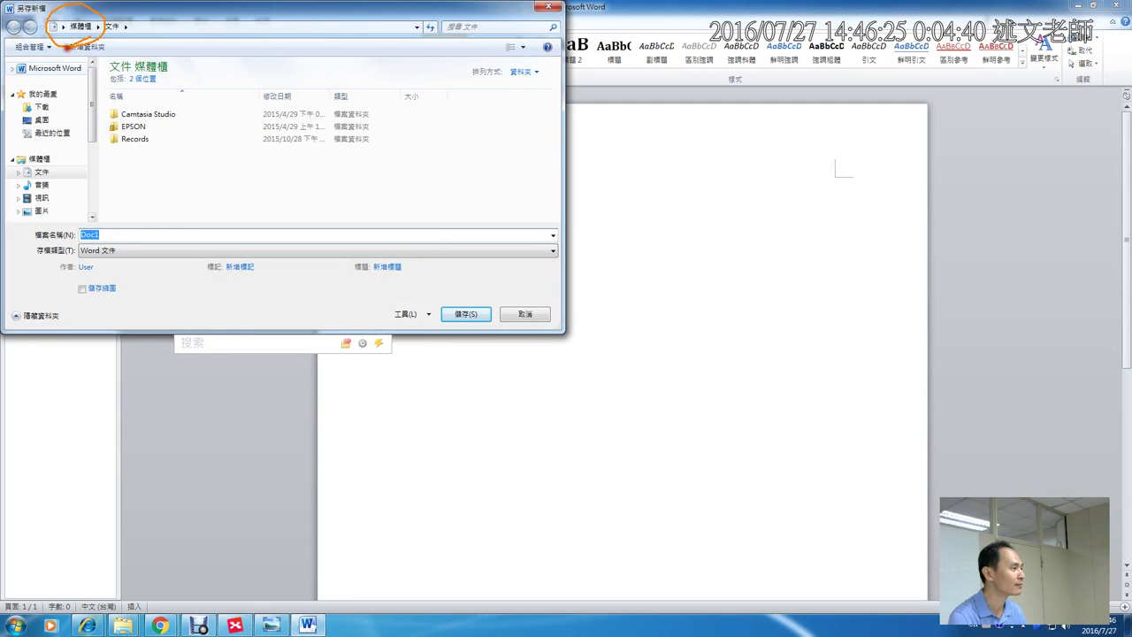
pyautogui.press('Escape')
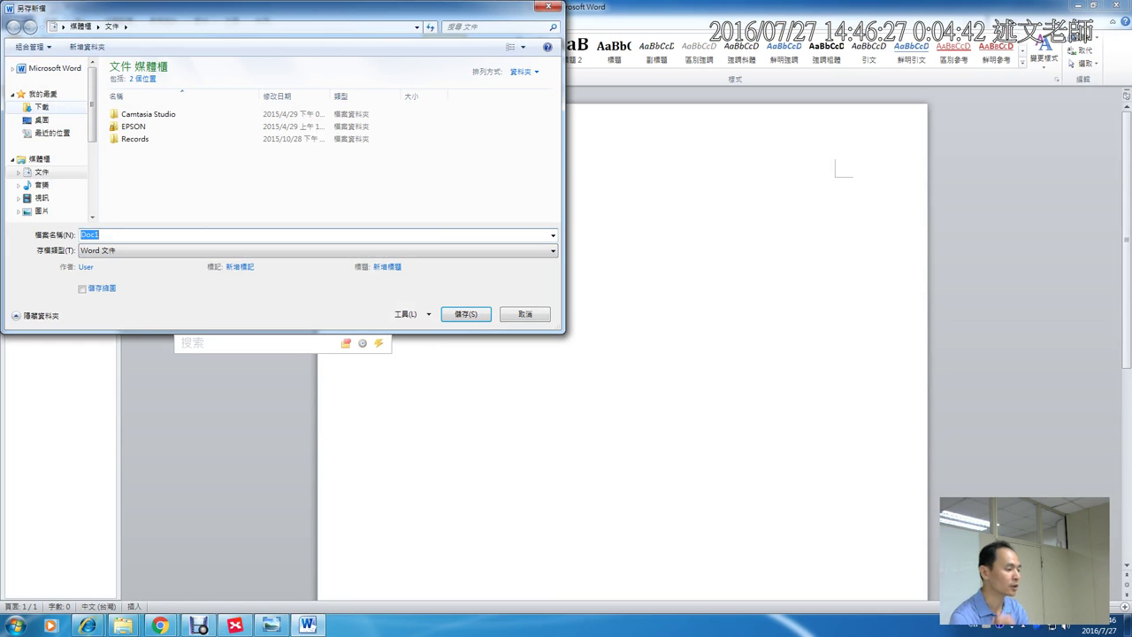
pyautogui.scroll(-3, 78, 142)
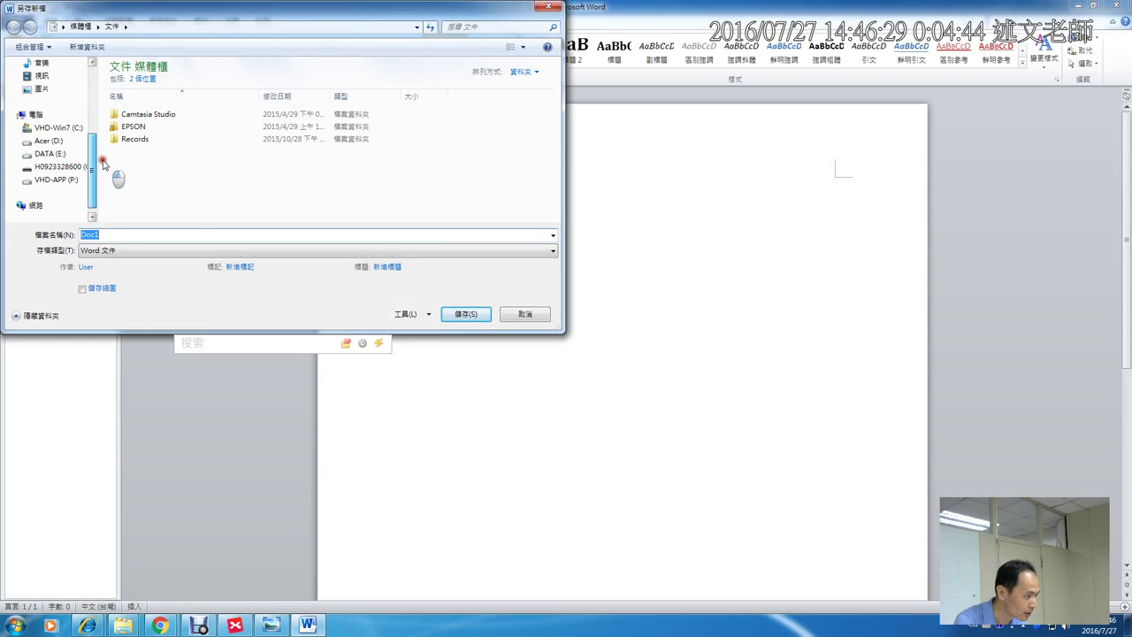
pyautogui.click(49, 141)
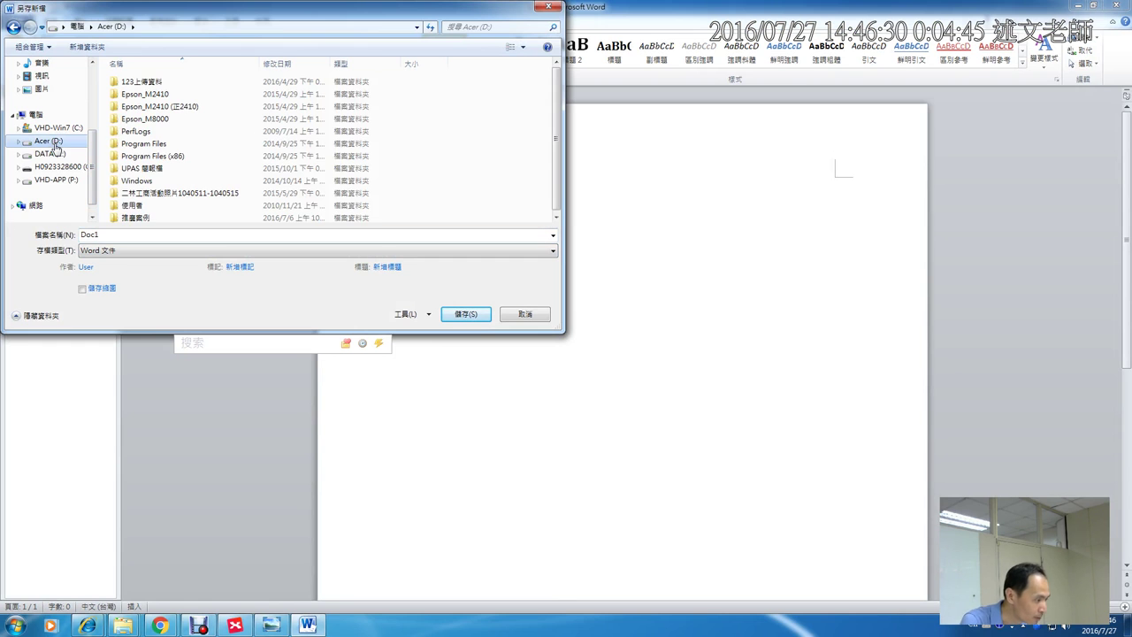
pyautogui.doubleClick(143, 170)
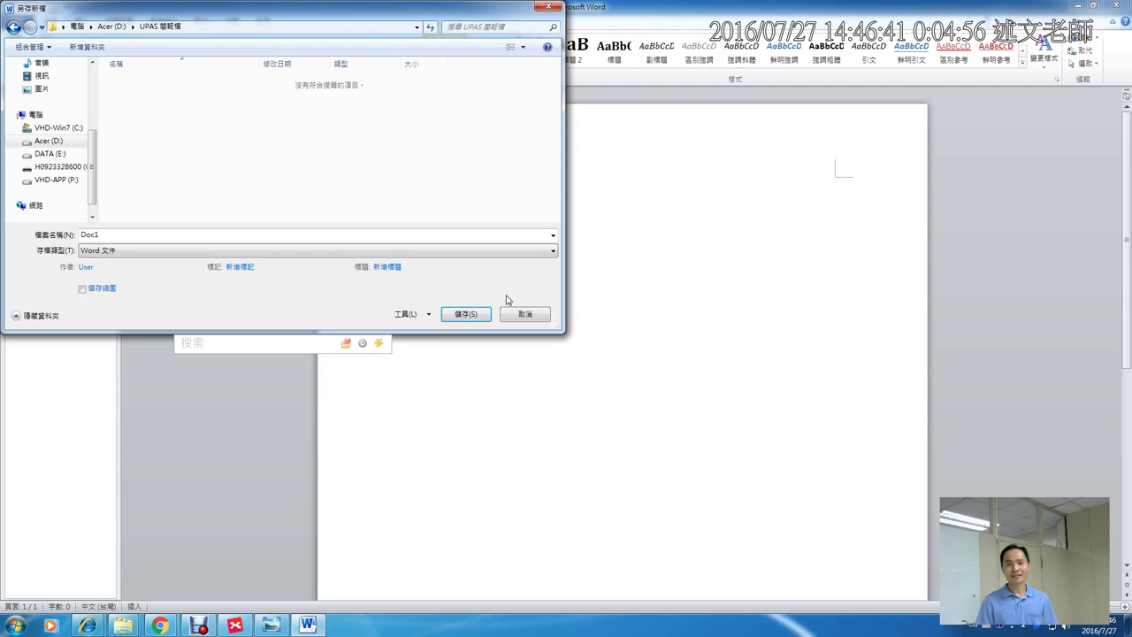
# Examine the favorites menu of the Listary search bar attached to the Save As dialog and cancel the save
pyautogui.click(347, 343)
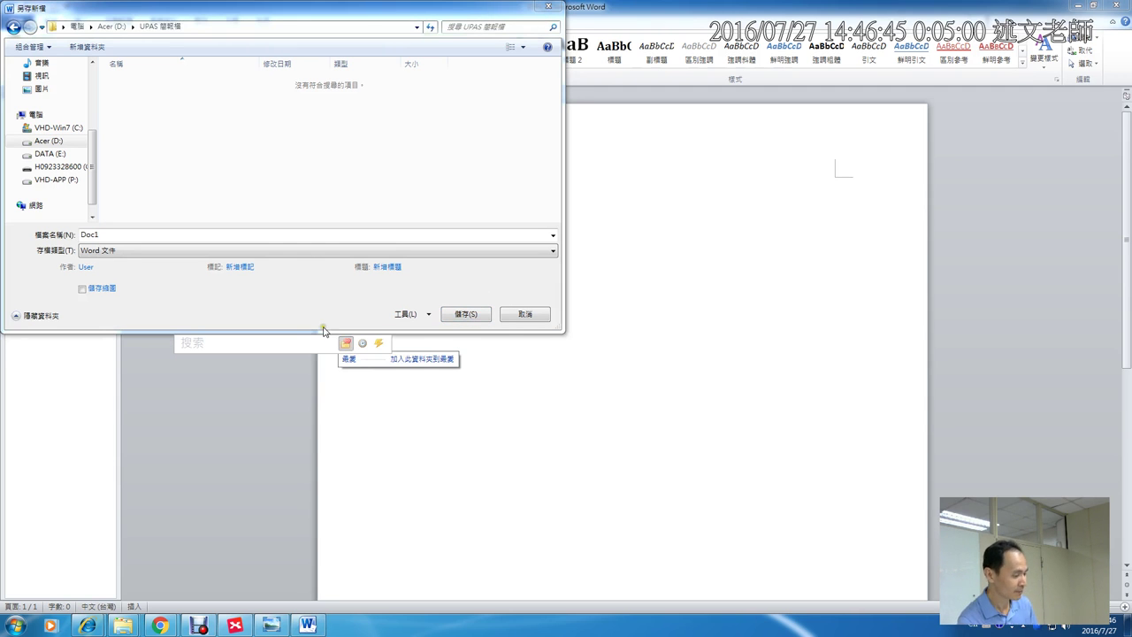
pyautogui.moveTo(169, 330); pyautogui.dragTo(405, 378)
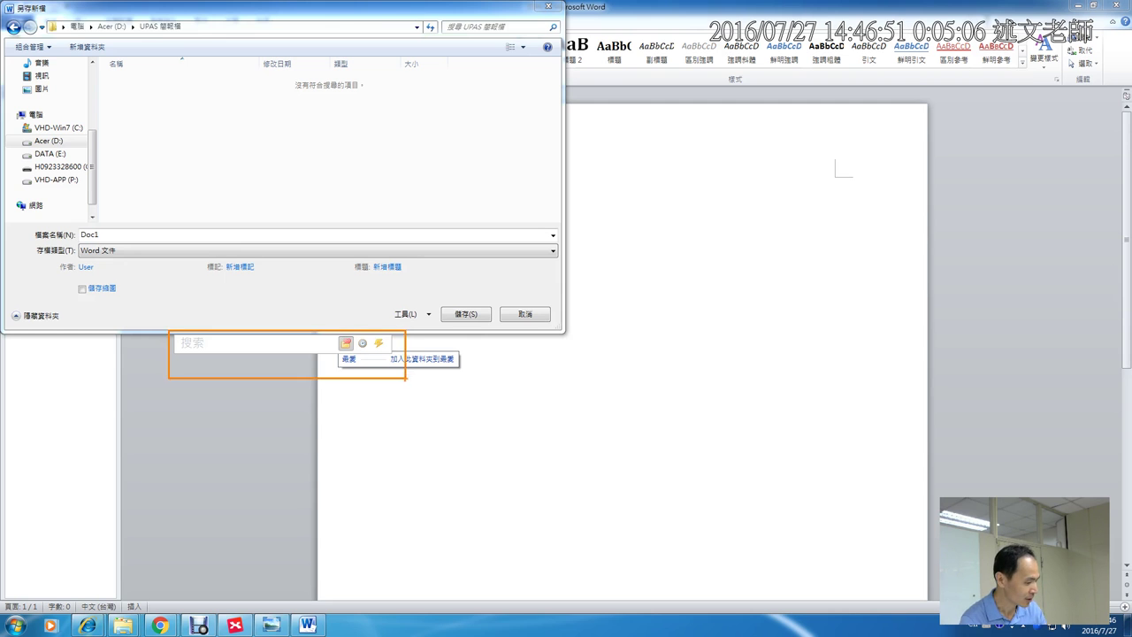
pyautogui.press('Escape')
pyautogui.click(523, 315)
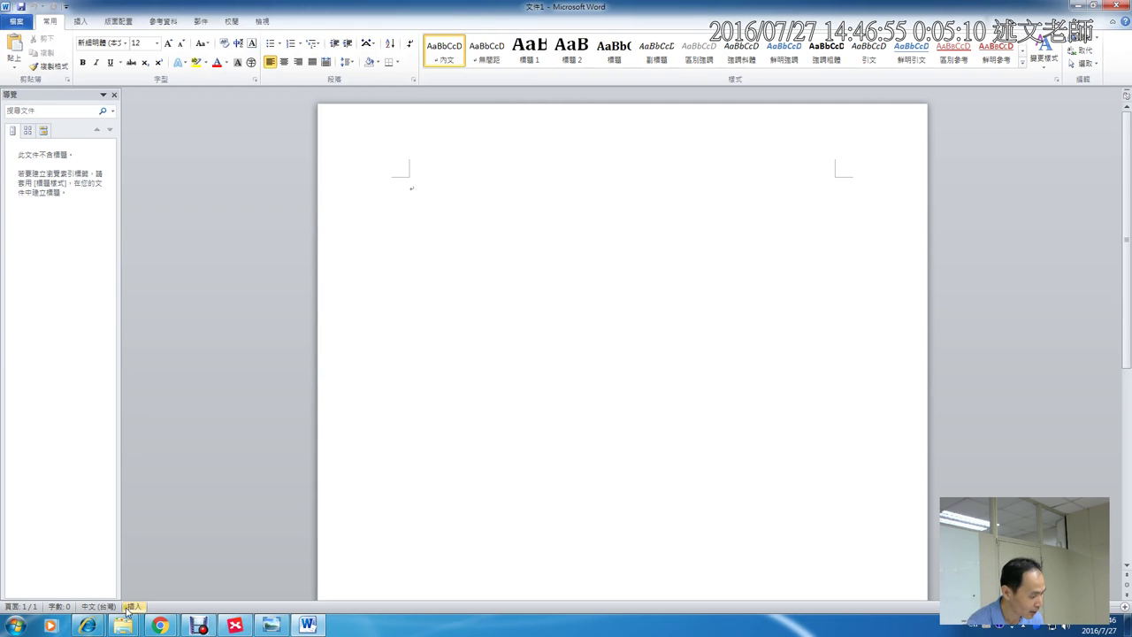
# Return to the desktop and open the inner 提升工作效率免費軟體 folder inside the desktop folder of the same name
pyautogui.click(89, 626)
pyautogui.moveTo(178, 571)
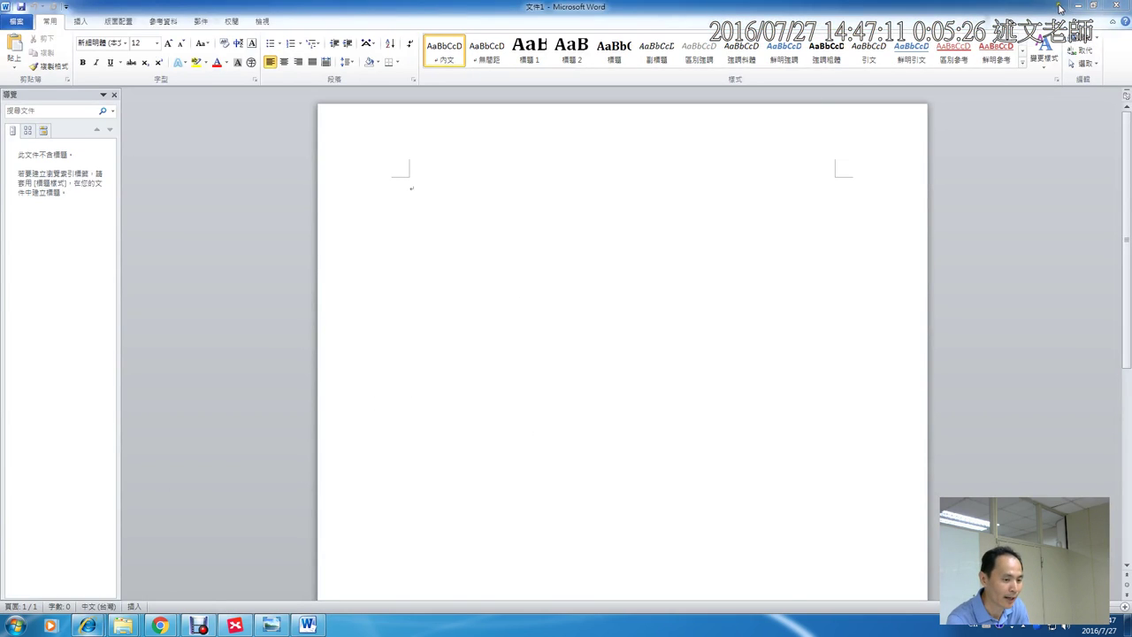
pyautogui.click(1075, 5)
pyautogui.press('super+d')
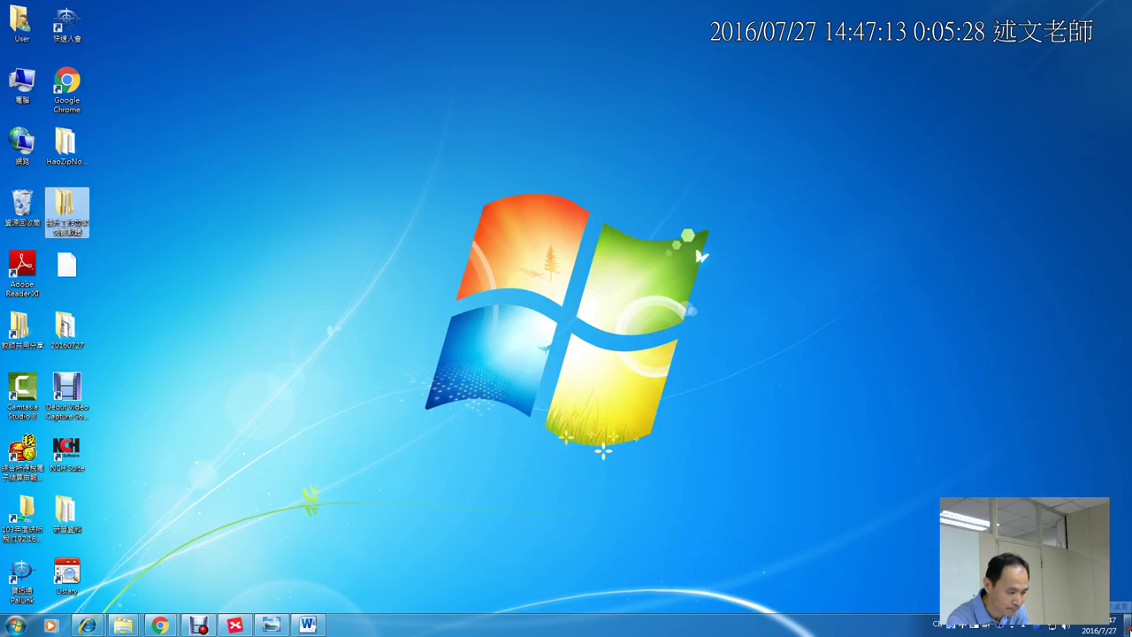
pyautogui.doubleClick(67, 210)
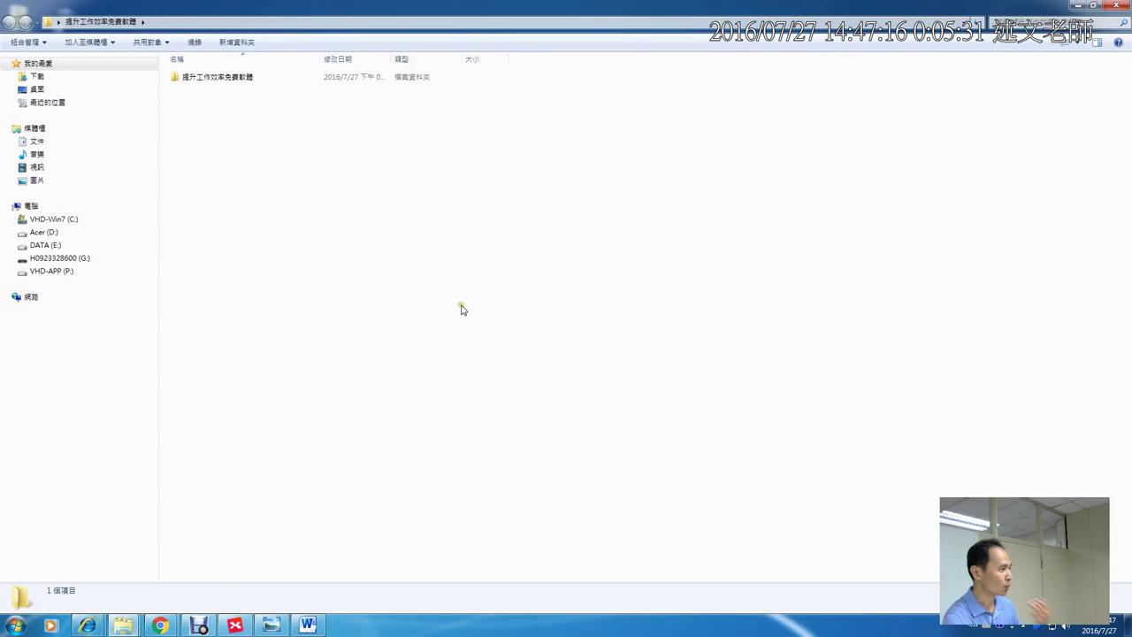
pyautogui.doubleClick(226, 77)
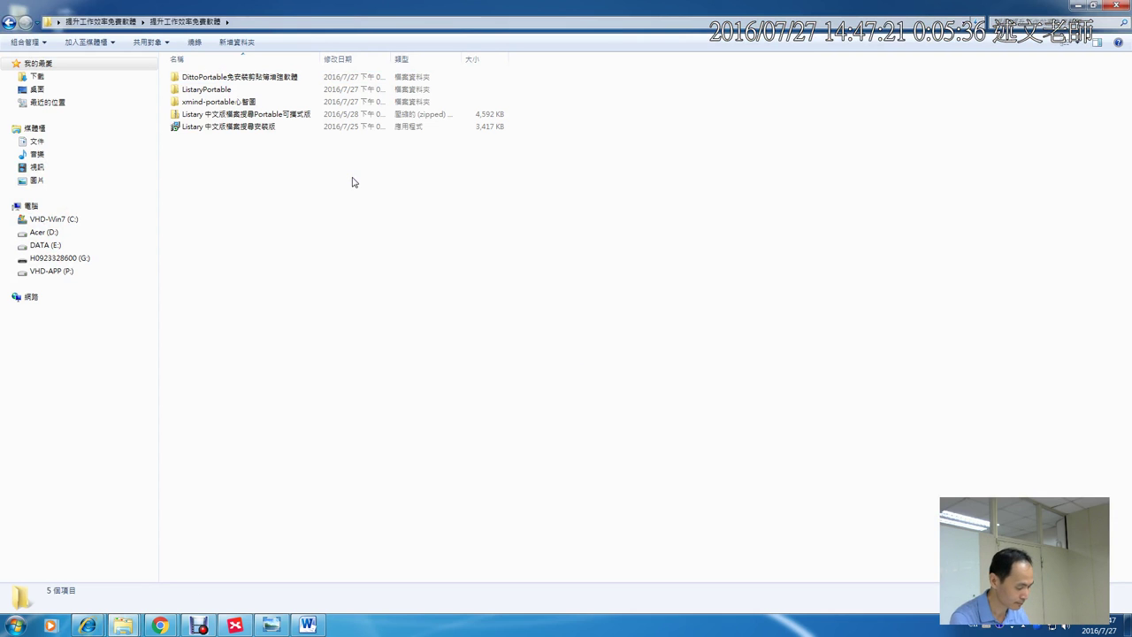
# Call up the Listary search bar in the 提升工作效率免費軟體 folder and add this folder to the Listary favorites
pyautogui.press('ctrl')
pyautogui.press('ctrl')
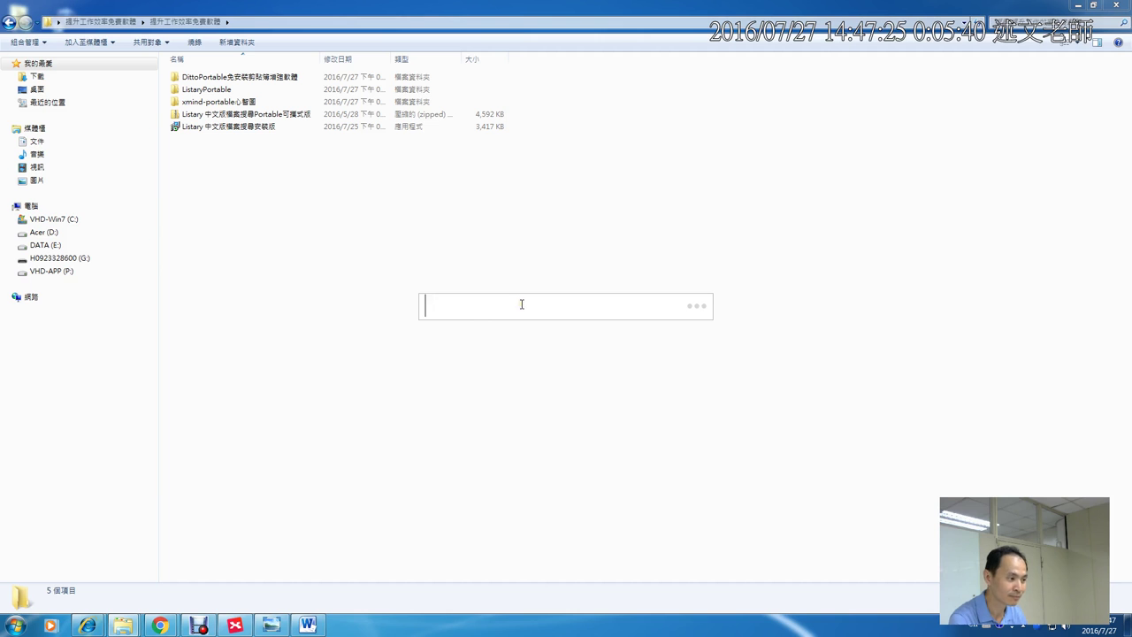
pyautogui.moveTo(402, 284); pyautogui.dragTo(750, 338)
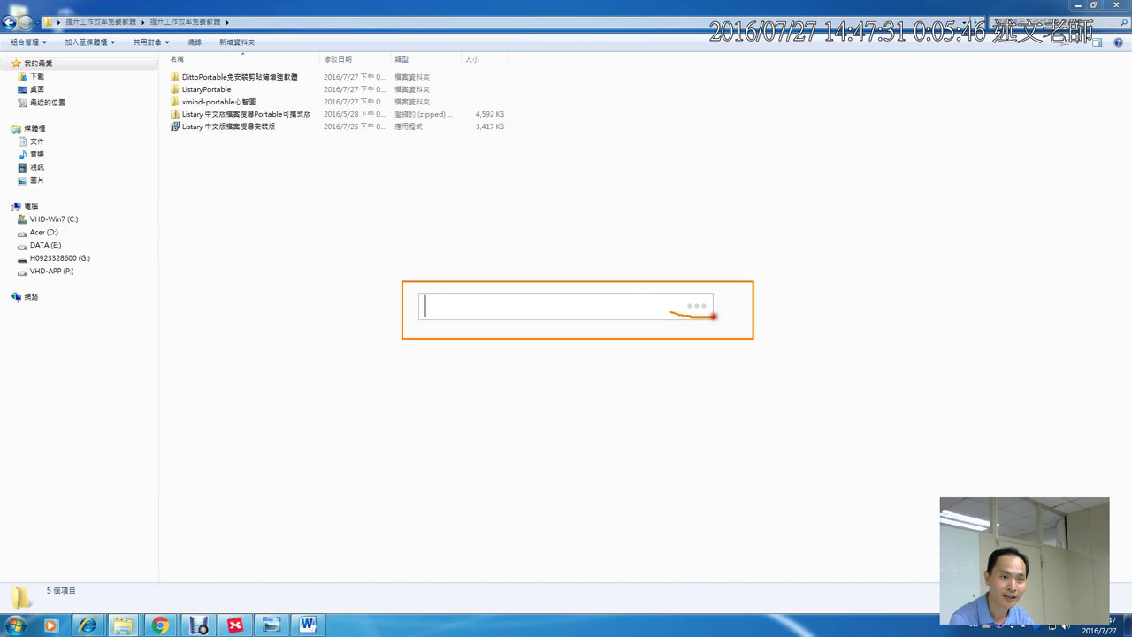
pyautogui.press('Escape')
pyautogui.press('ctrl')
pyautogui.press('ctrl')
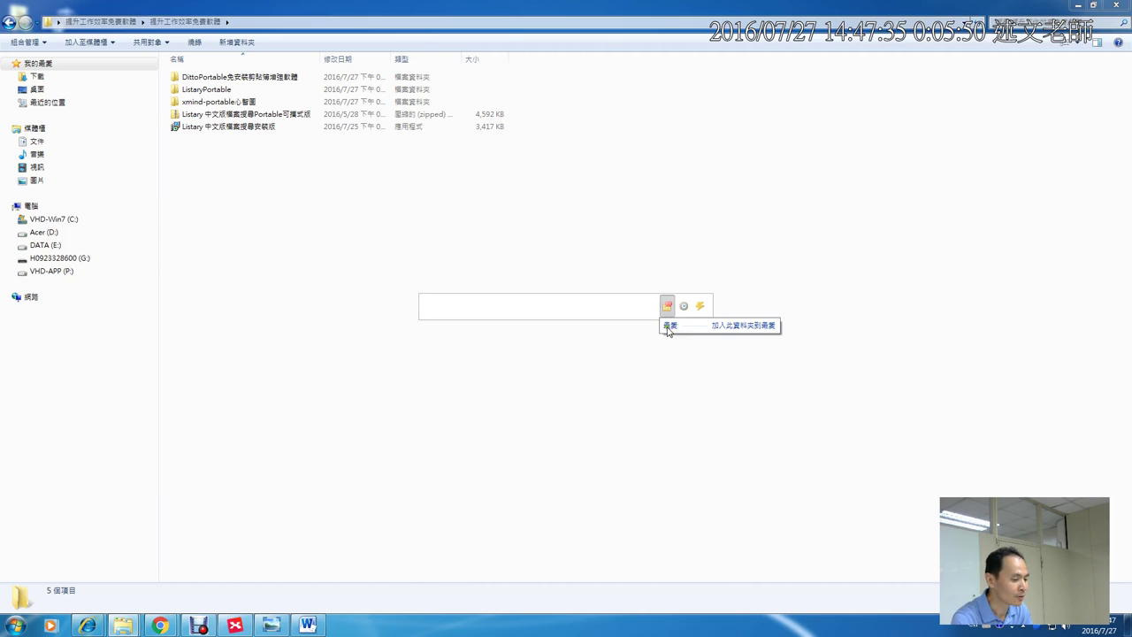
pyautogui.click(741, 326)
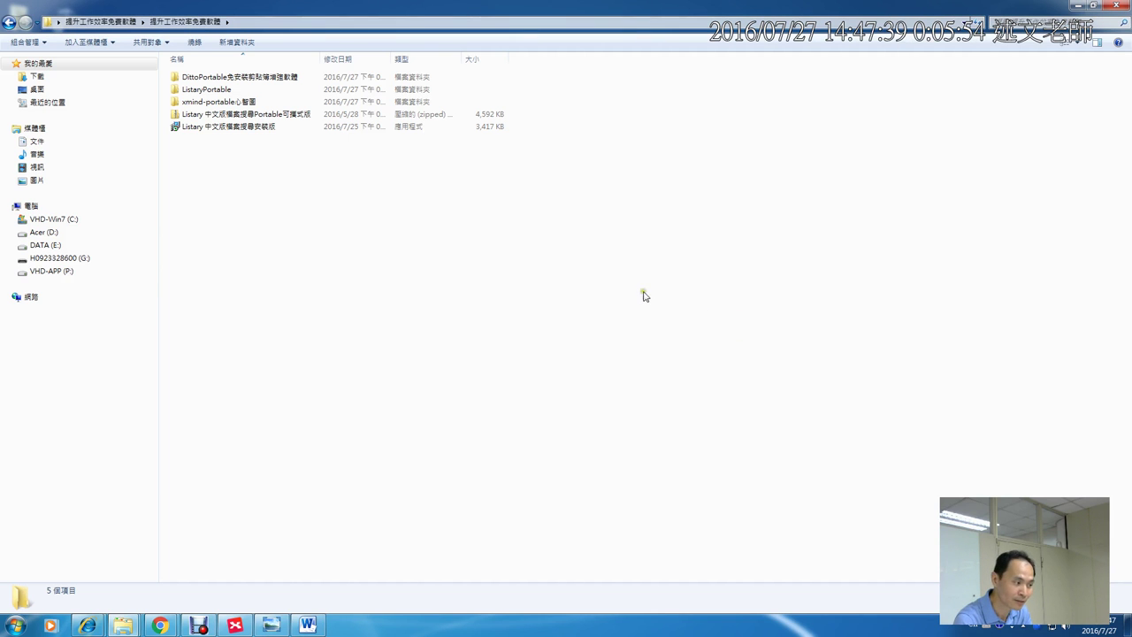
# Open the 研習資料 folder on the desktop and add it to the Listary favorites
pyautogui.click(37, 90)
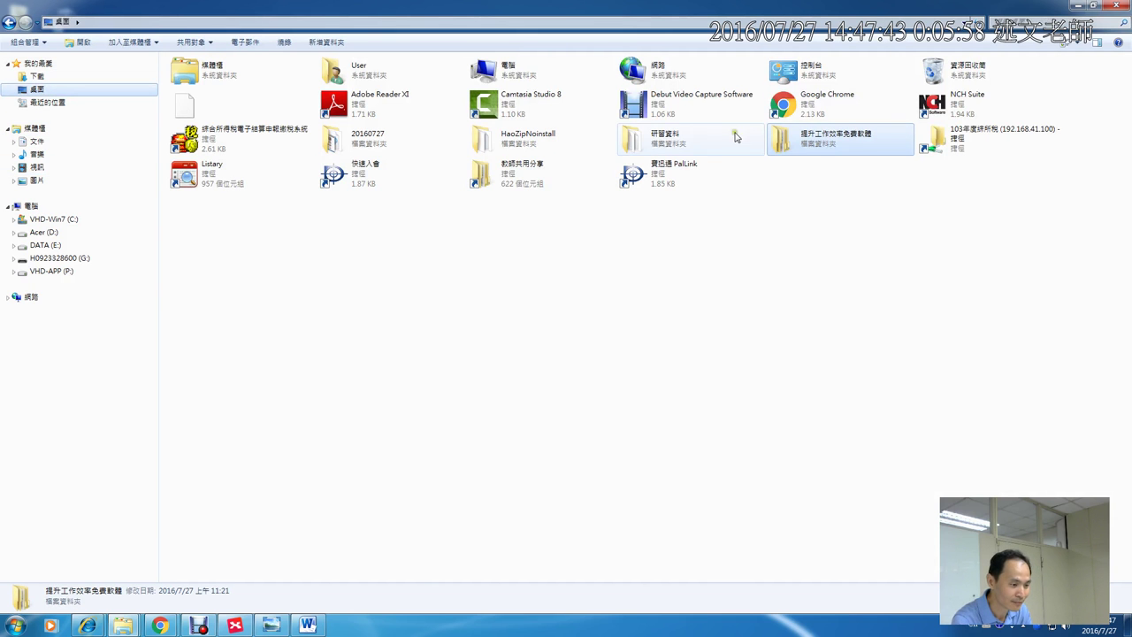
pyautogui.doubleClick(663, 141)
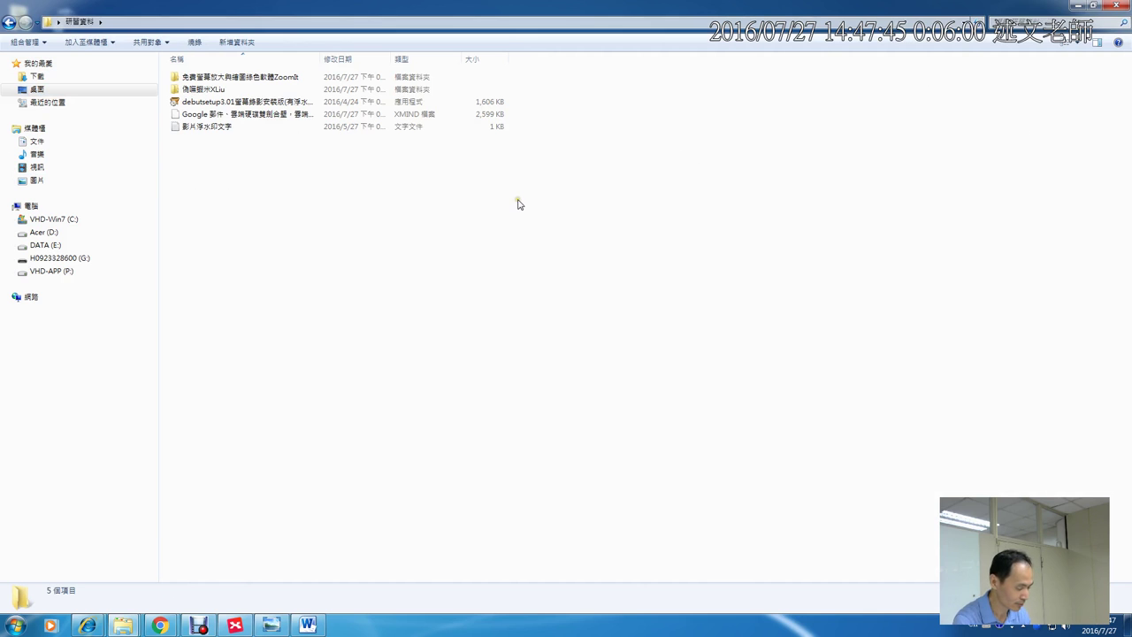
pyautogui.press('ctrl')
pyautogui.press('ctrl')
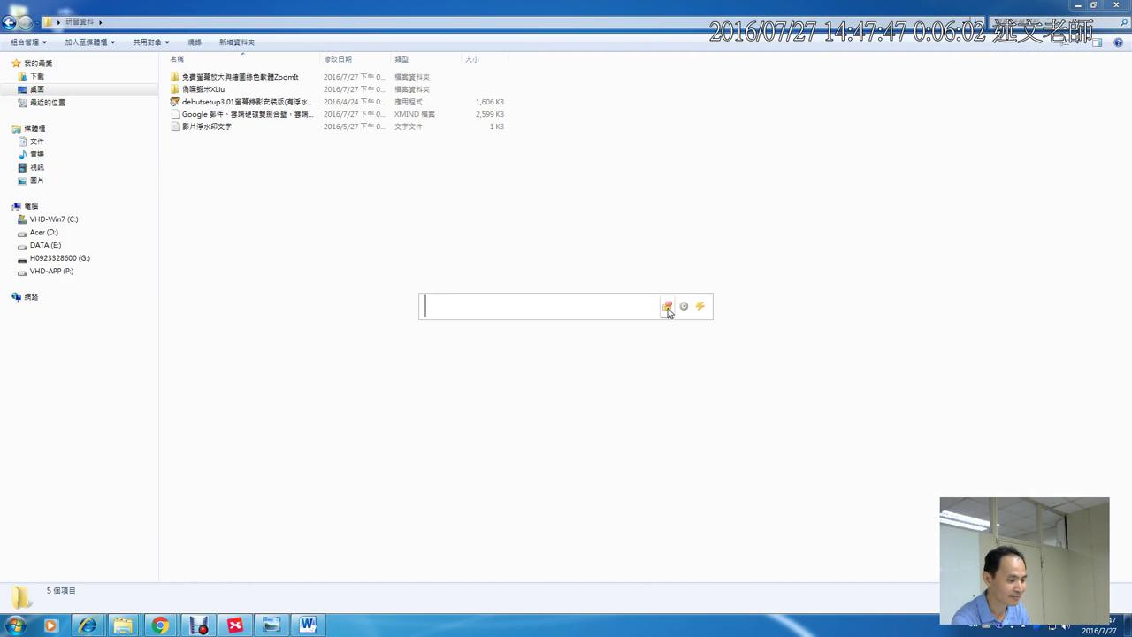
pyautogui.click(740, 331)
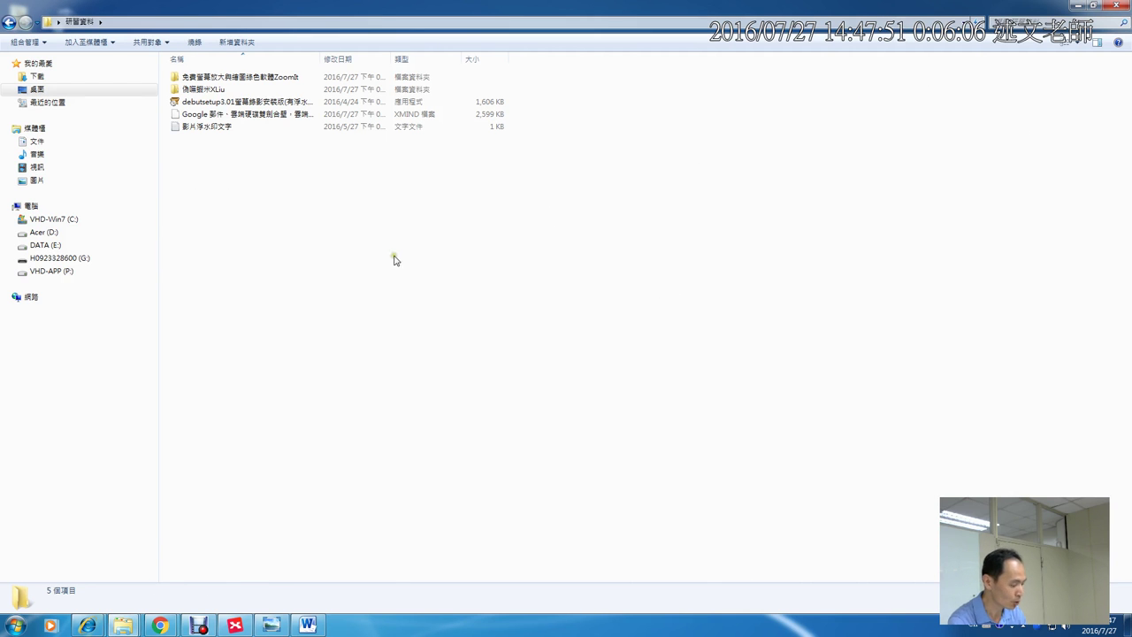
# Call up the Listary search bar in the 研習資料 folder and examine its favorites and command menus
pyautogui.press('ctrl')
pyautogui.press('ctrl')
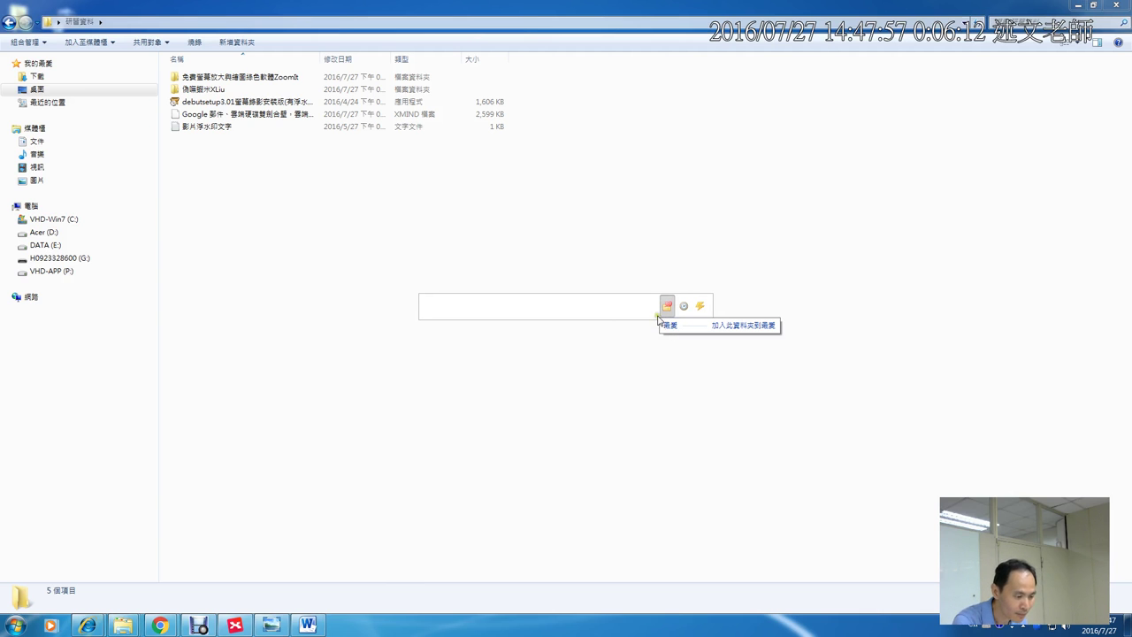
pyautogui.moveTo(672, 309)
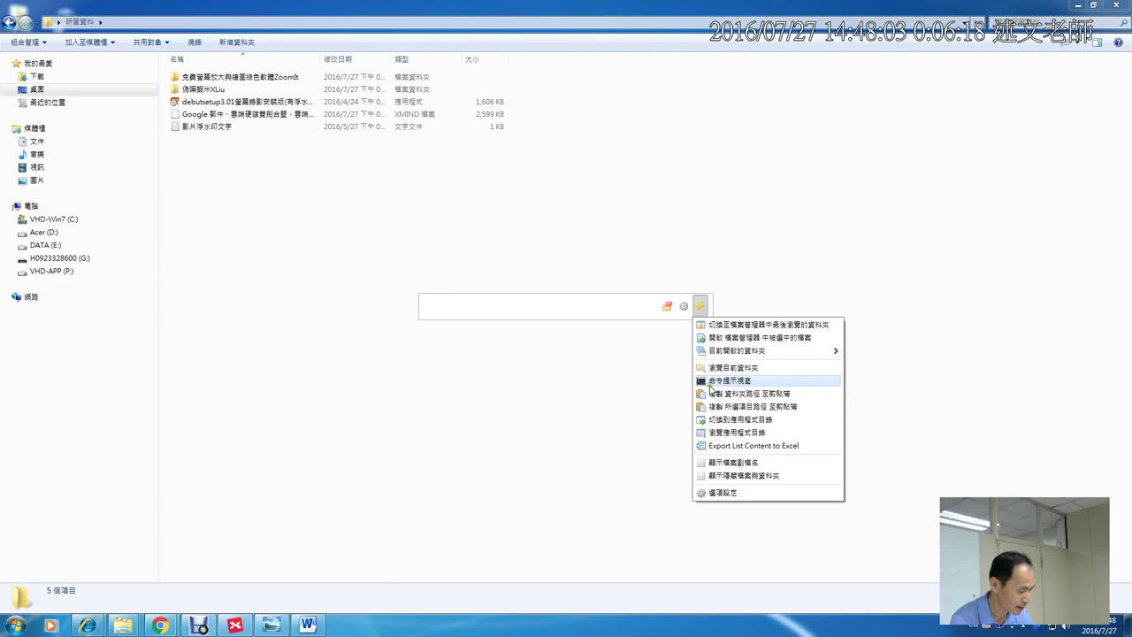
pyautogui.click(710, 388)
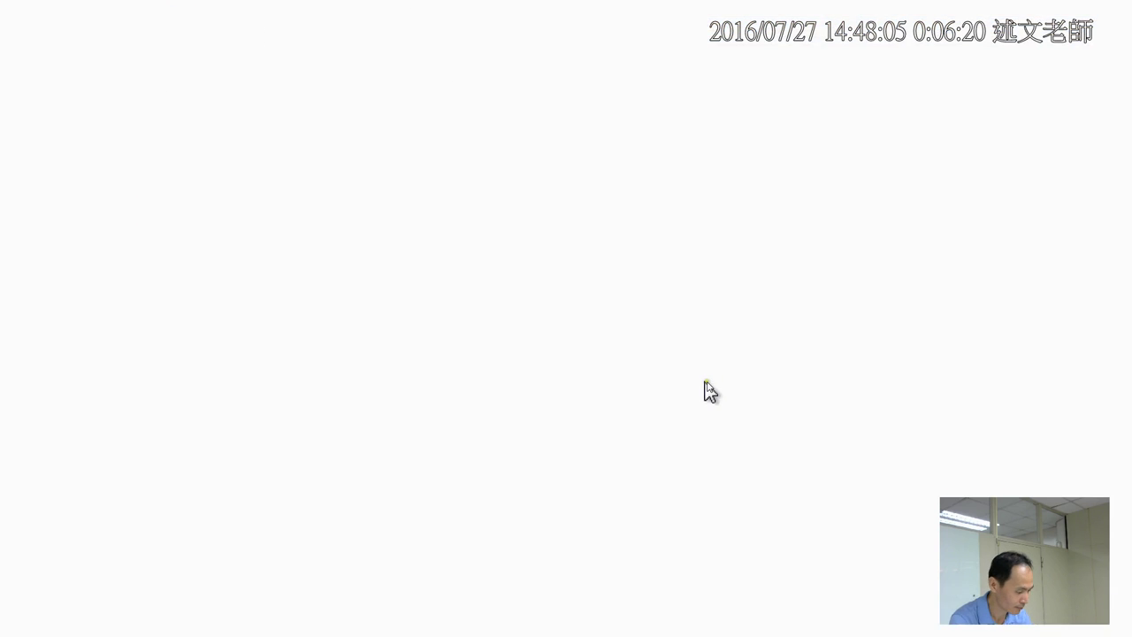
# Open the Listary options (選項設定) from the search bar's command menu and show the 選單 settings page
pyautogui.press('ctrl')
pyautogui.press('ctrl')
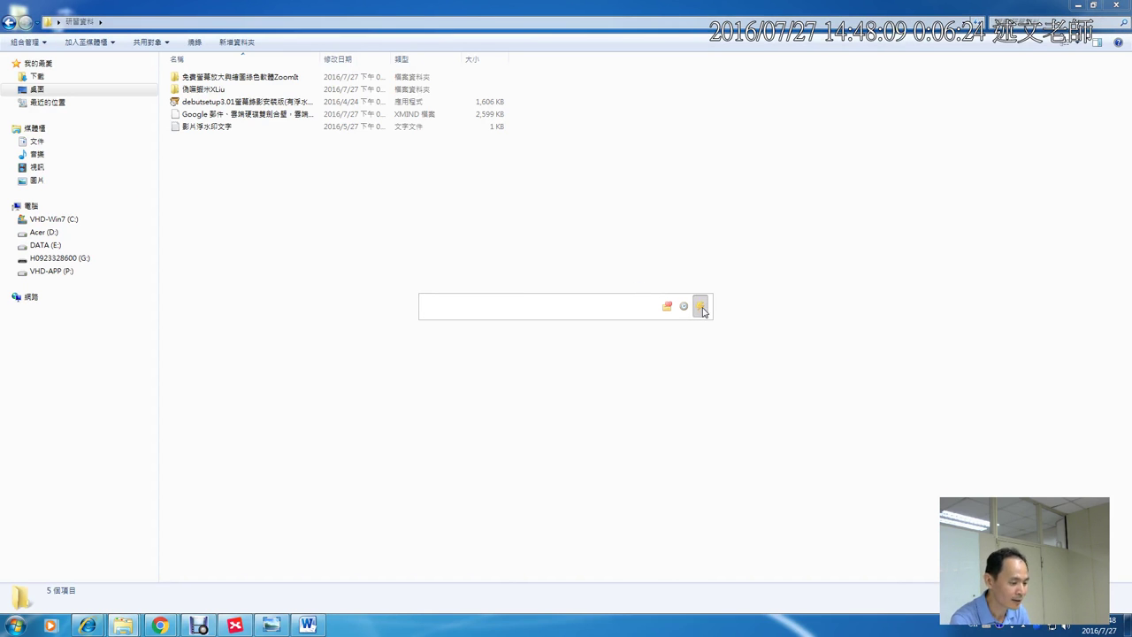
pyautogui.click(701, 308)
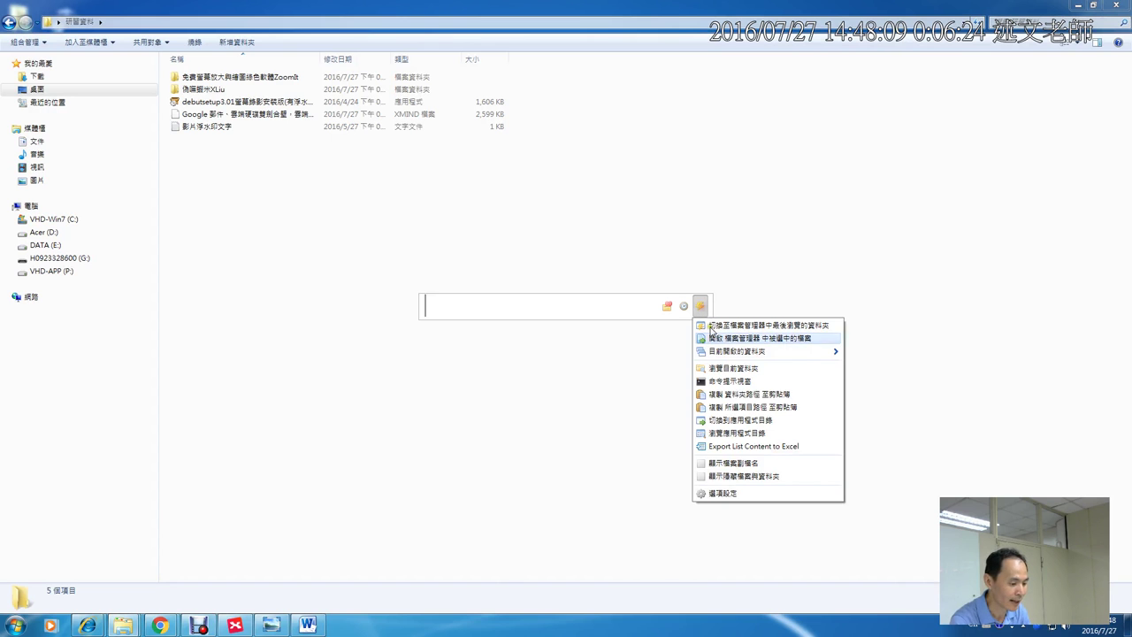
pyautogui.click(731, 497)
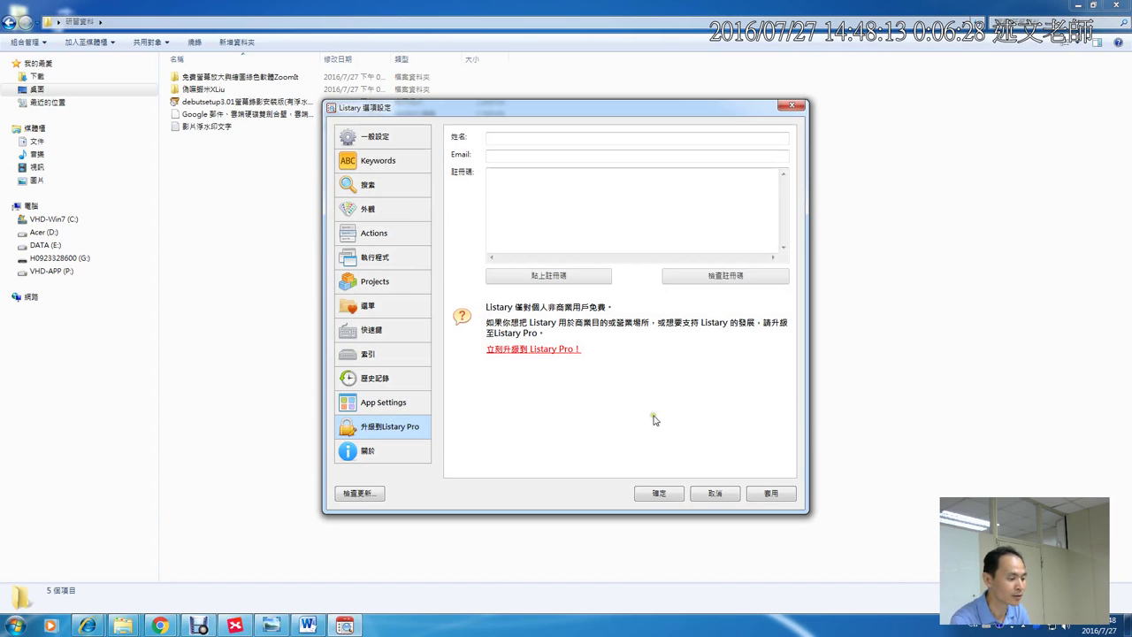
pyautogui.moveTo(324, 284)
pyautogui.mouseDown()
pyautogui.moveTo(345, 309)
pyautogui.moveTo(435, 324)
pyautogui.mouseUp()
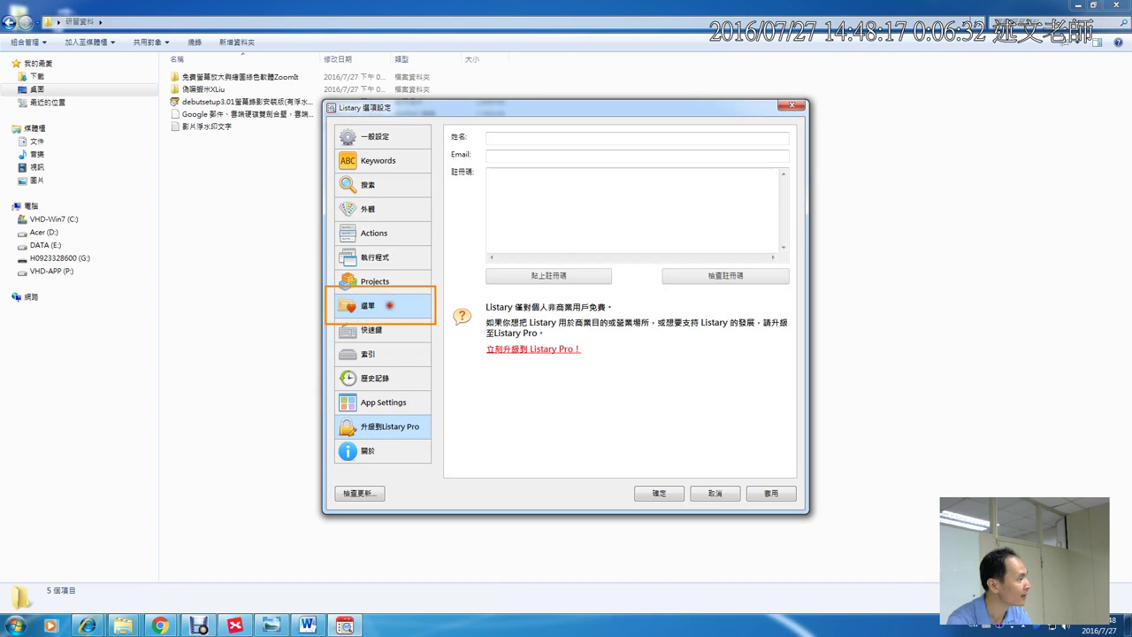
pyautogui.press('Escape')
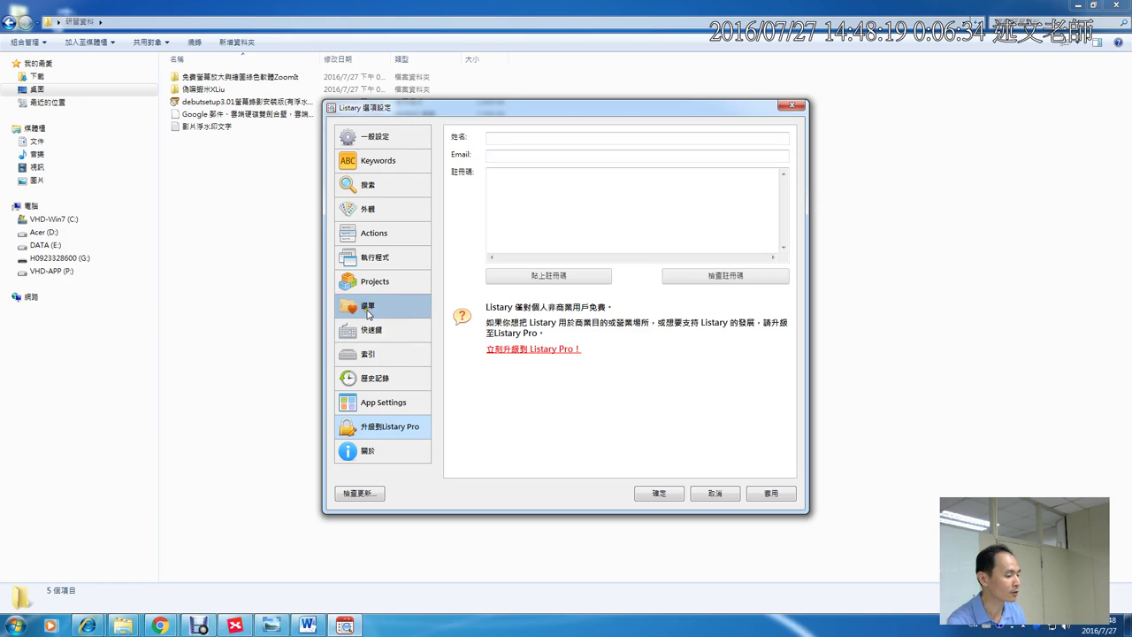
pyautogui.click(369, 311)
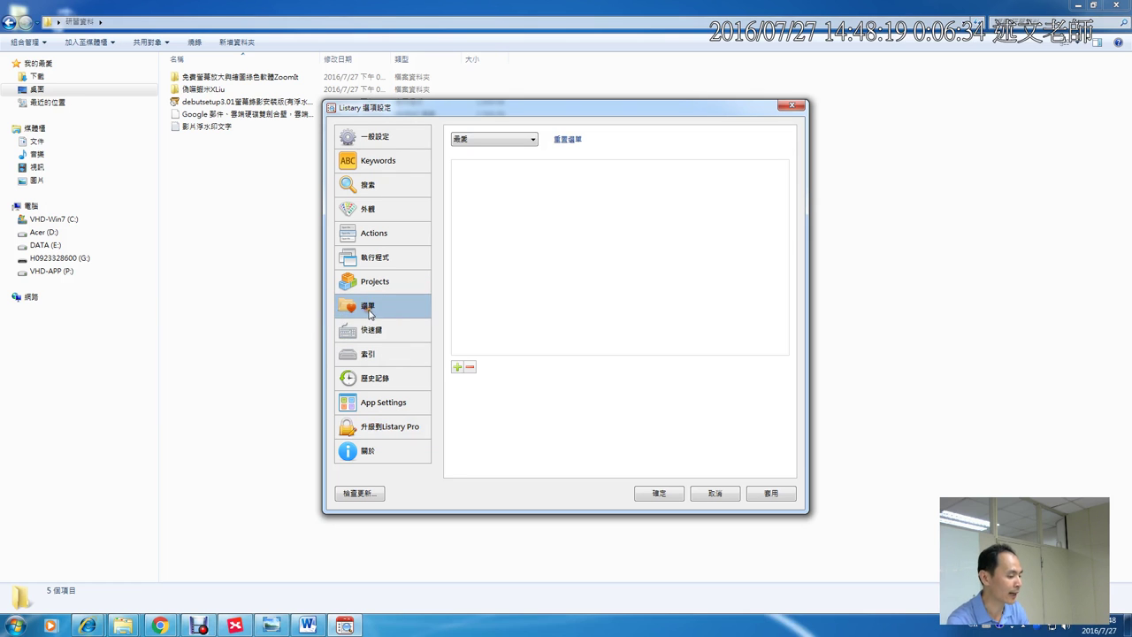
# Add the desktop folder 20160727 to the Listary favorites menu (最愛)
pyautogui.click(457, 367)
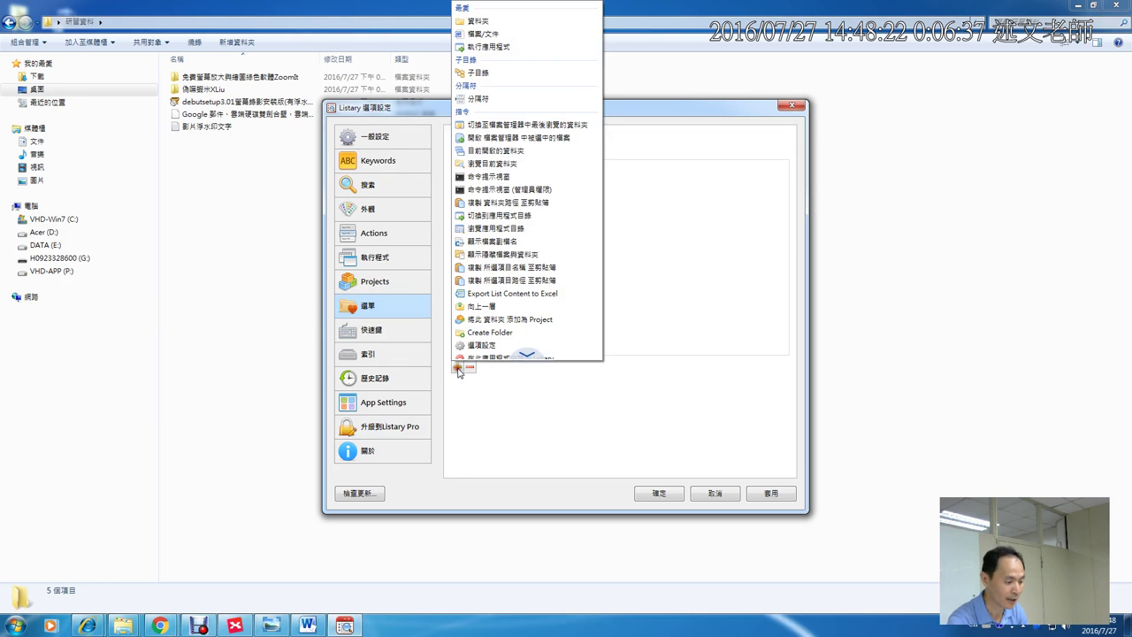
pyautogui.click(491, 35)
pyautogui.click(520, 338)
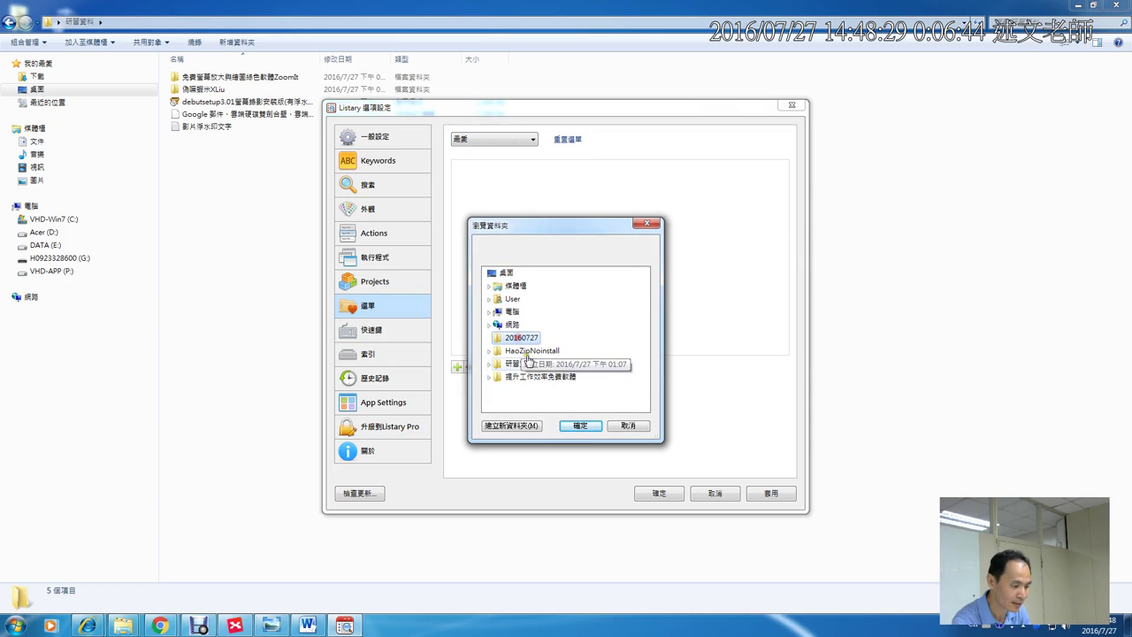
pyautogui.click(580, 425)
# Add the desktop folder 研習資料 to the Listary favorites menu as another folder entry
pyautogui.click(458, 368)
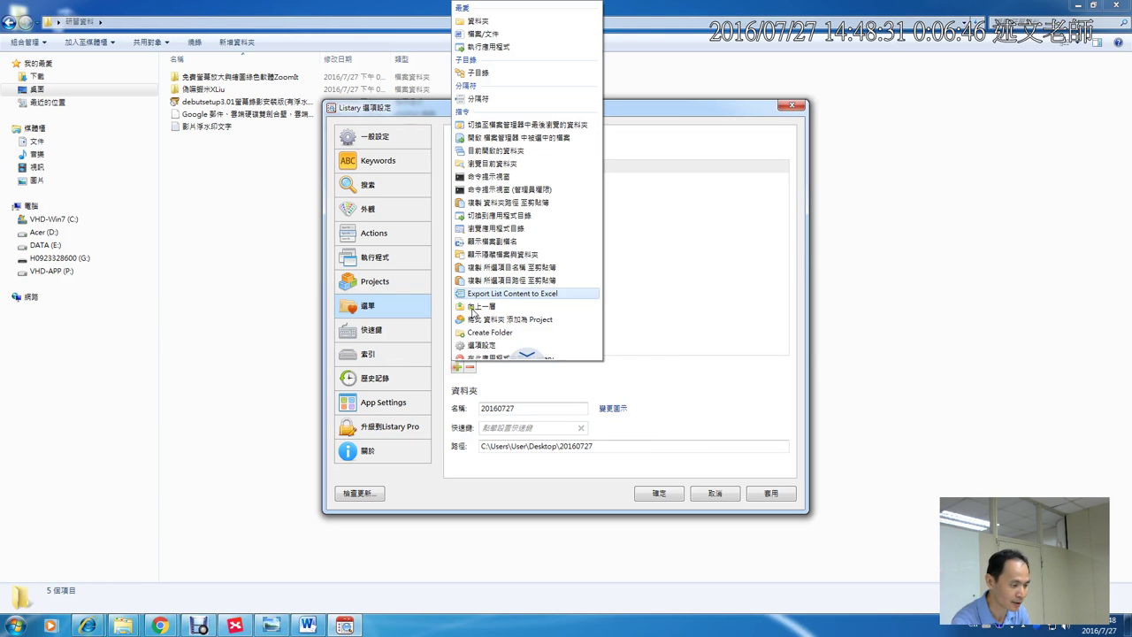
pyautogui.click(475, 23)
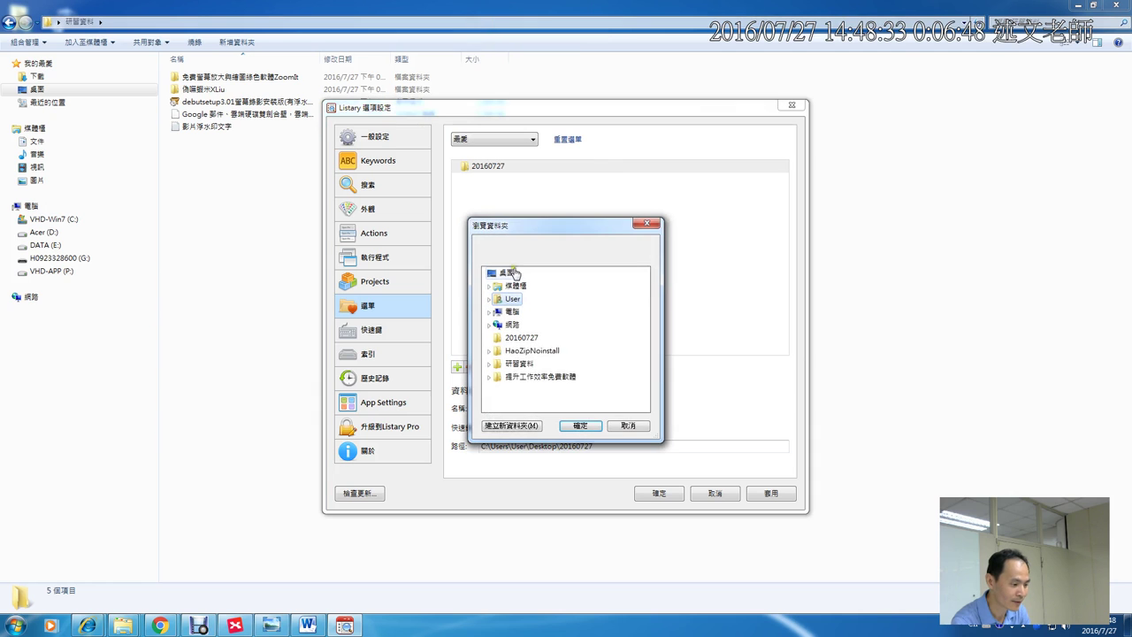
pyautogui.doubleClick(520, 363)
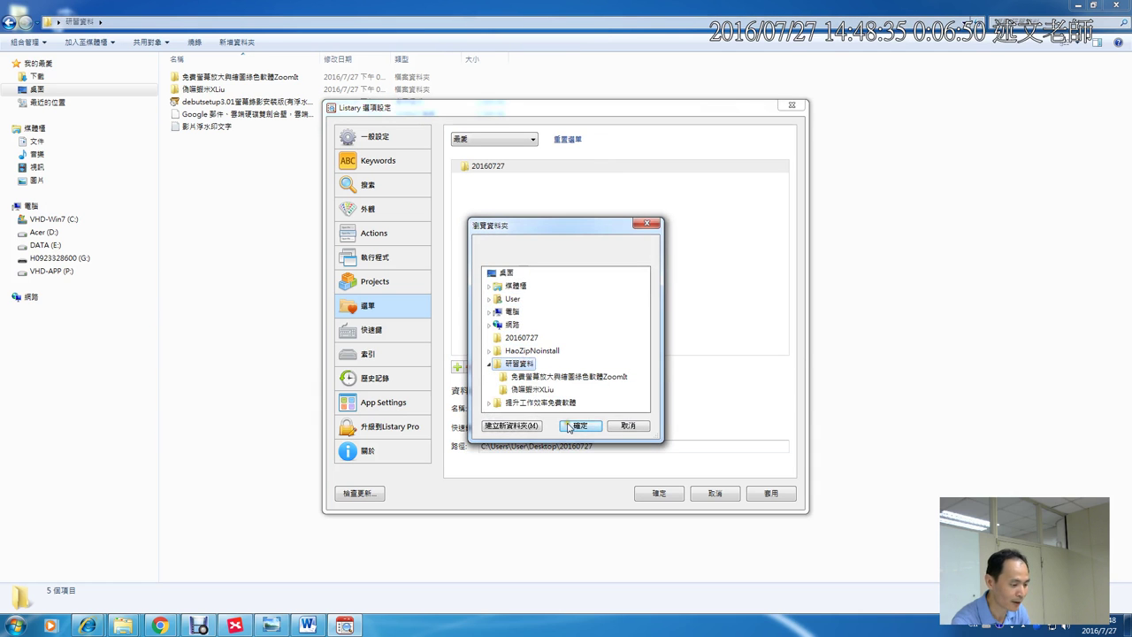
pyautogui.click(580, 425)
# Add the inner 提升工作效率免費軟體 folder to the Listary favorites menu and confirm the options
pyautogui.click(457, 368)
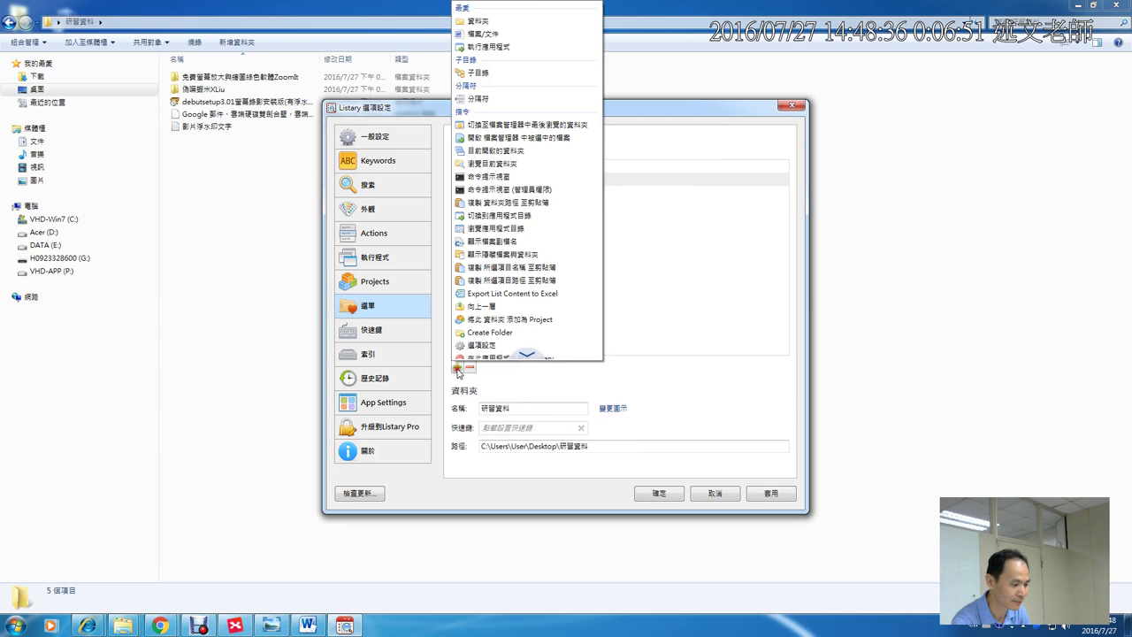
pyautogui.click(472, 23)
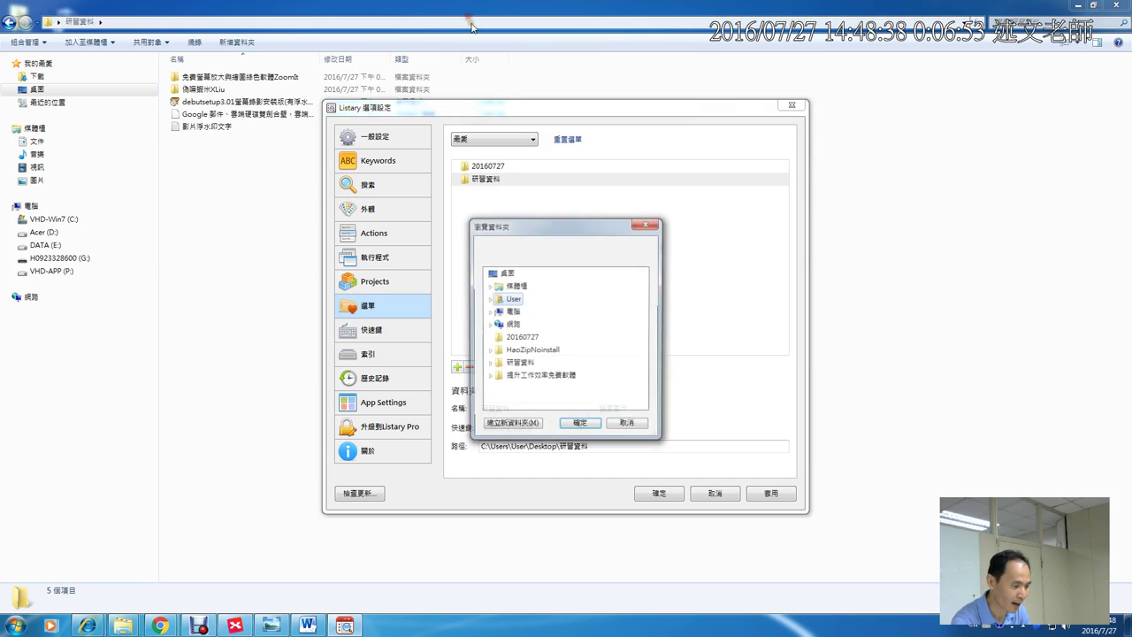
pyautogui.click(511, 376)
pyautogui.click(544, 364)
pyautogui.click(577, 426)
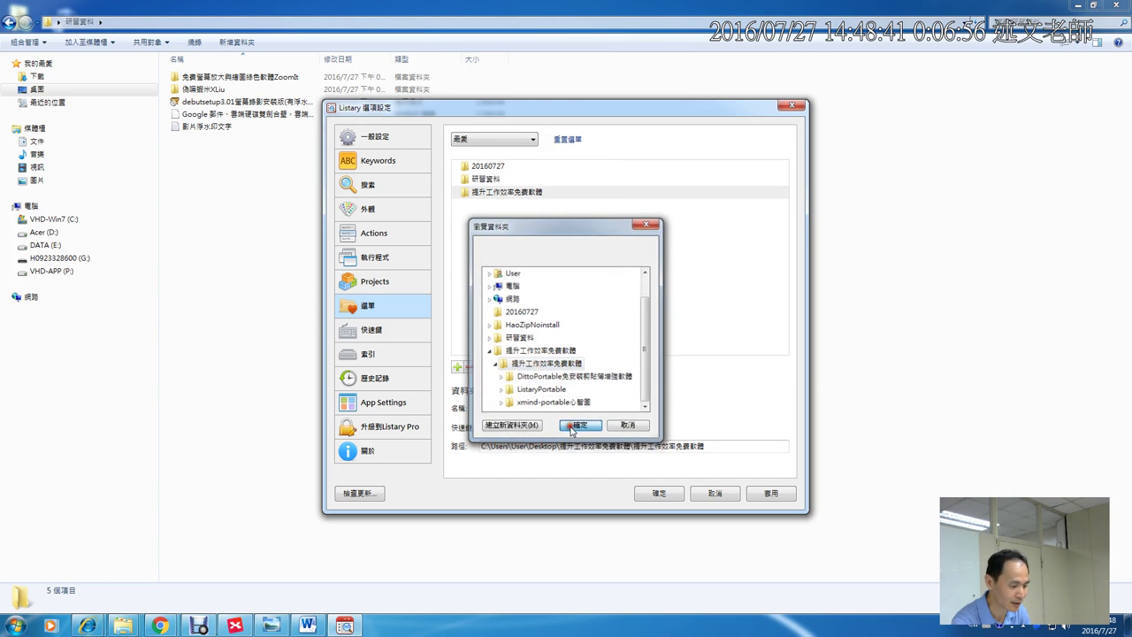
pyautogui.click(656, 493)
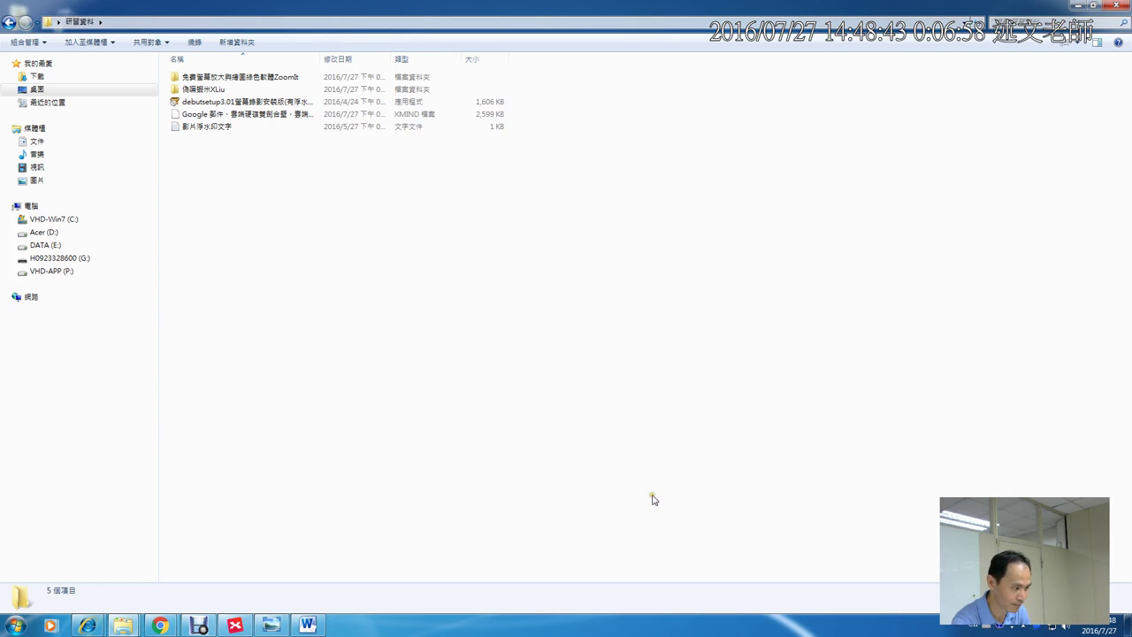
# Close the folder window, switch to Word and save the blank document as Doc1 in the 研習資料 folder chosen from the Listary favorites
pyautogui.click(1117, 6)
pyautogui.click(309, 625)
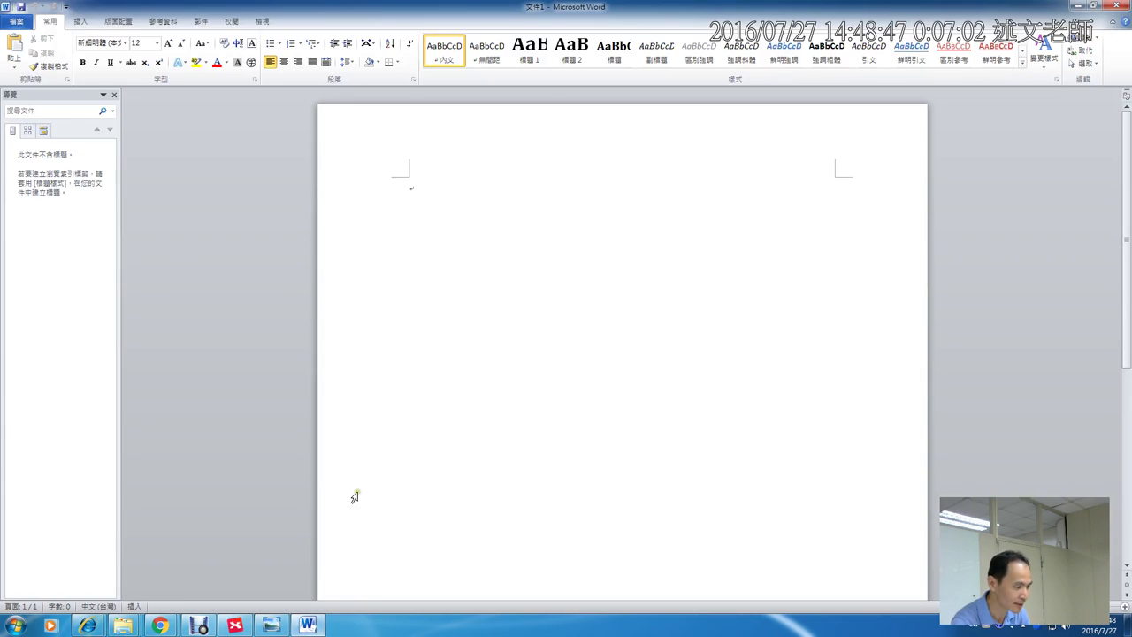
pyautogui.hotkey('ctrl', 's')
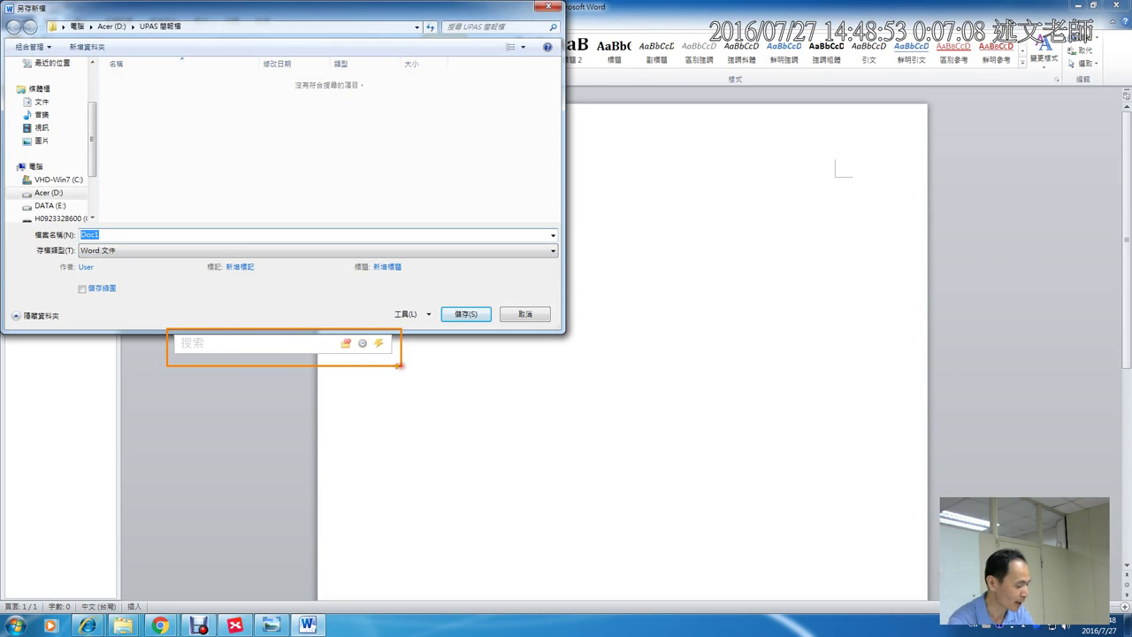
pyautogui.click(344, 345)
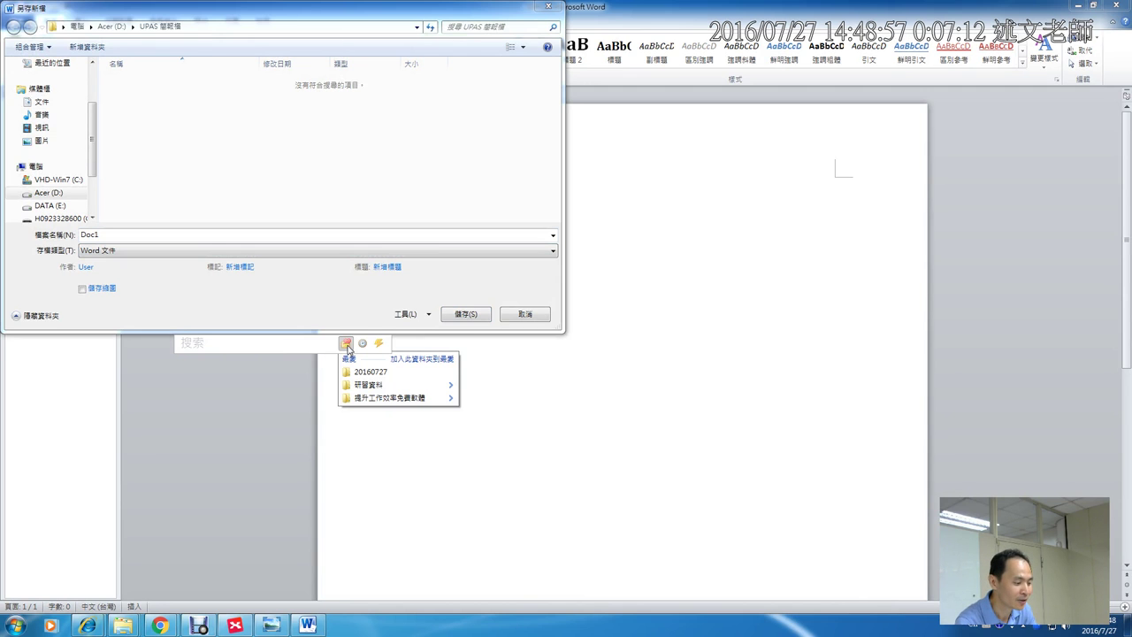
pyautogui.click(450, 387)
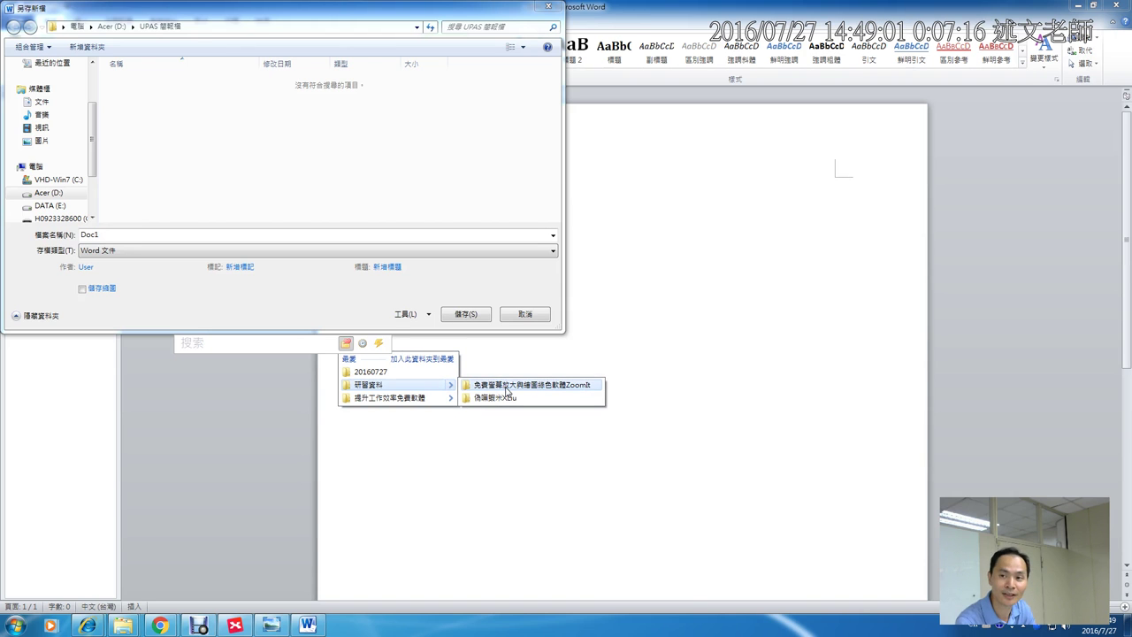
pyautogui.click(417, 388)
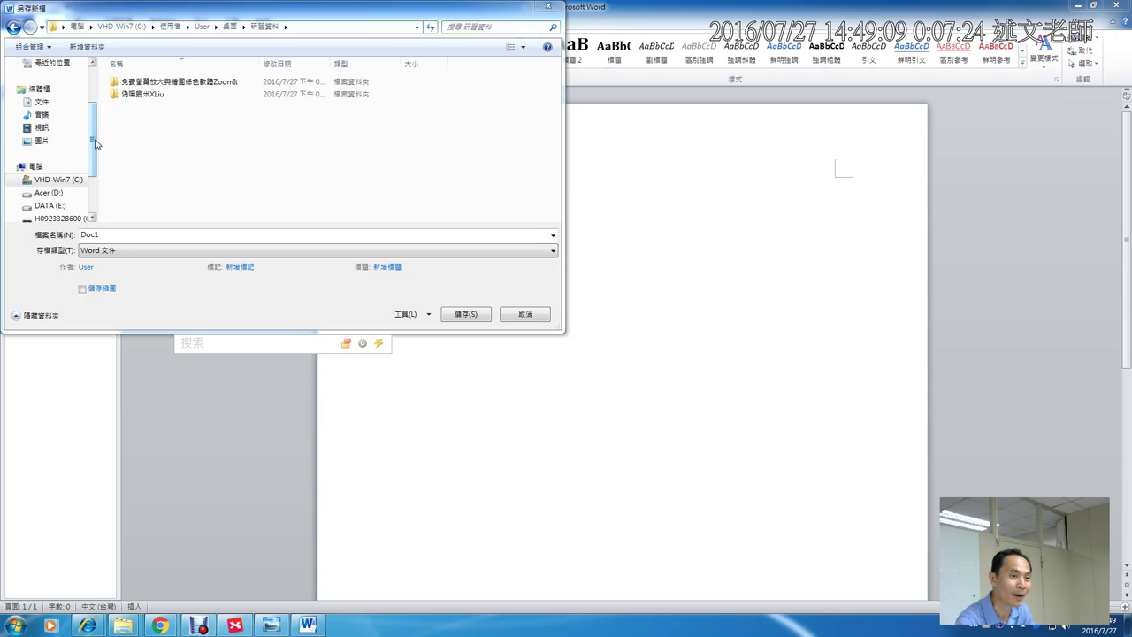
pyautogui.click(467, 315)
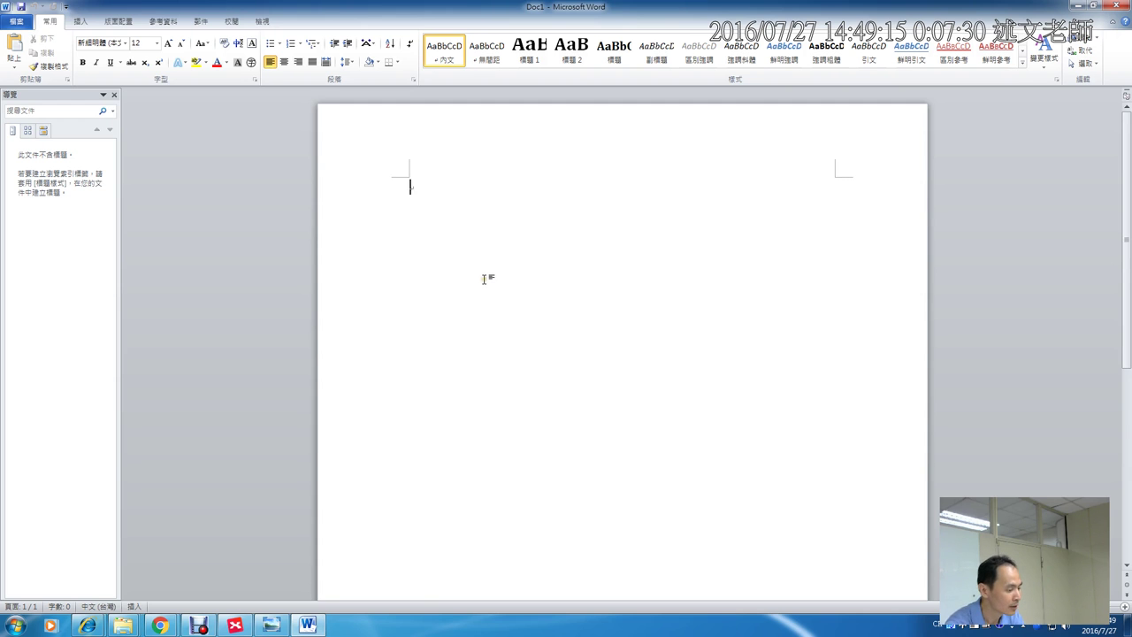
# Search for "ditto" with the Listary search bar over the Word document, look through the results and dismiss the bar
pyautogui.press('ctrl')
pyautogui.press('ctrl')
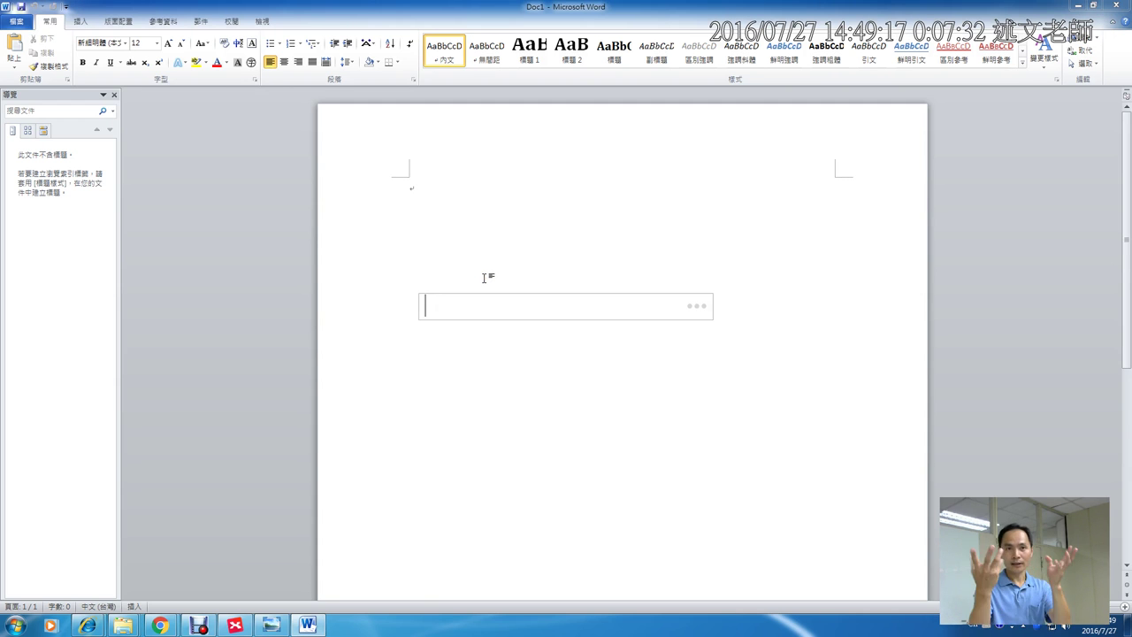
pyautogui.write('ditto')
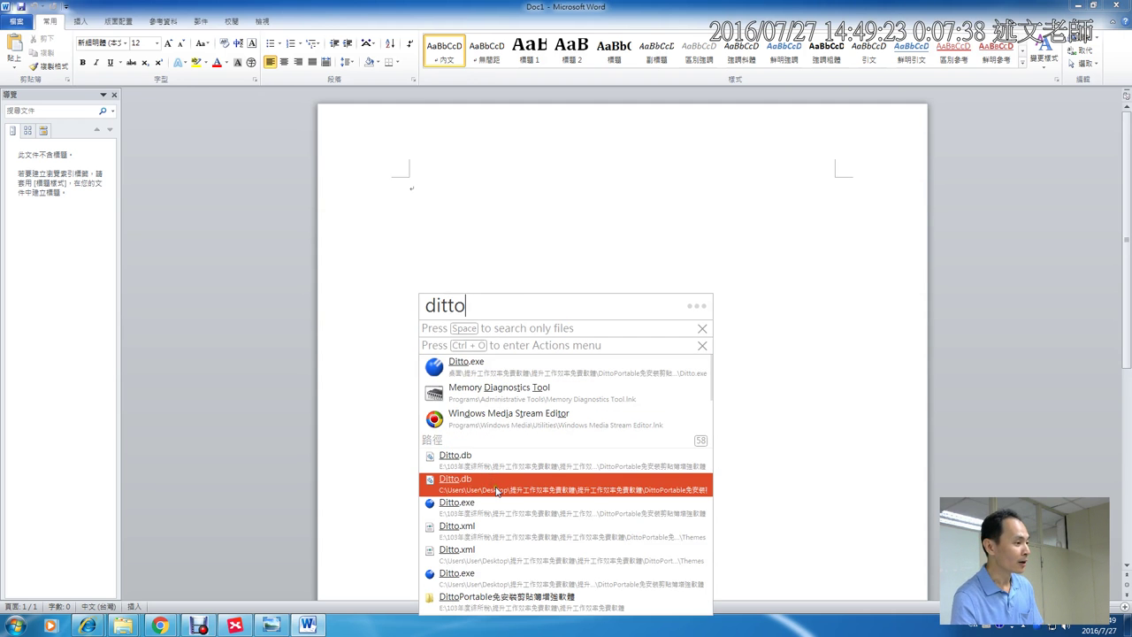
pyautogui.scroll(-1, 505, 444)
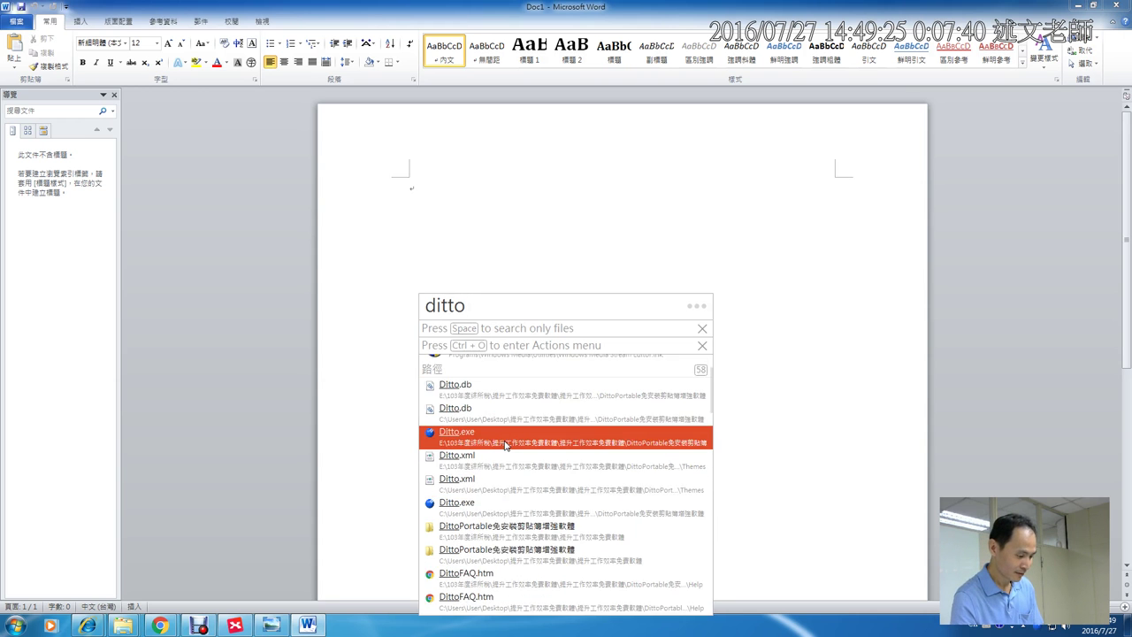
pyautogui.scroll(1, 505, 444)
pyautogui.scroll(-1, 505, 444)
pyautogui.scroll(1, 505, 444)
pyautogui.scroll(-2, 467, 378)
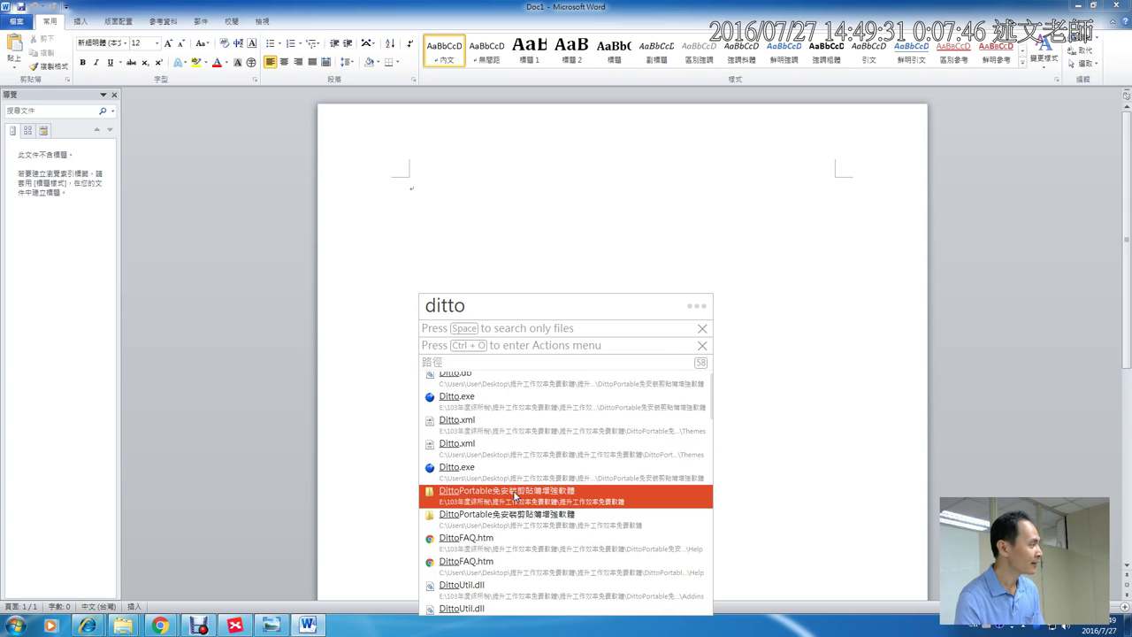
pyautogui.click(592, 210)
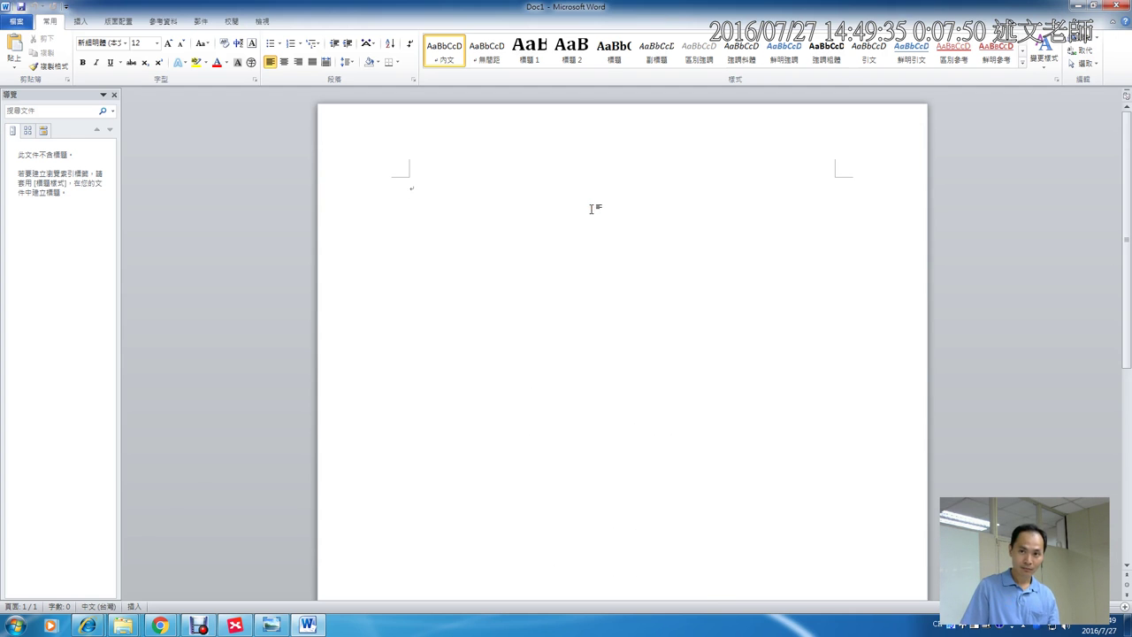
# Examine the 研習資料 entry in the Listary favorites over the Word document and minimize Word
pyautogui.press('ctrl')
pyautogui.press('ctrl')
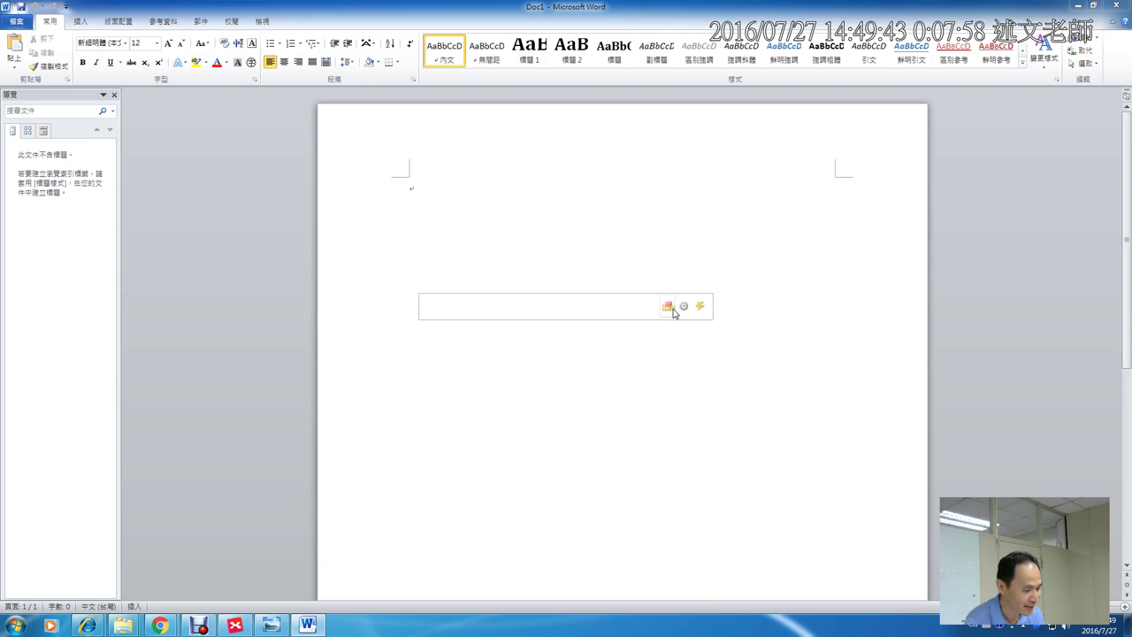
pyautogui.click(670, 308)
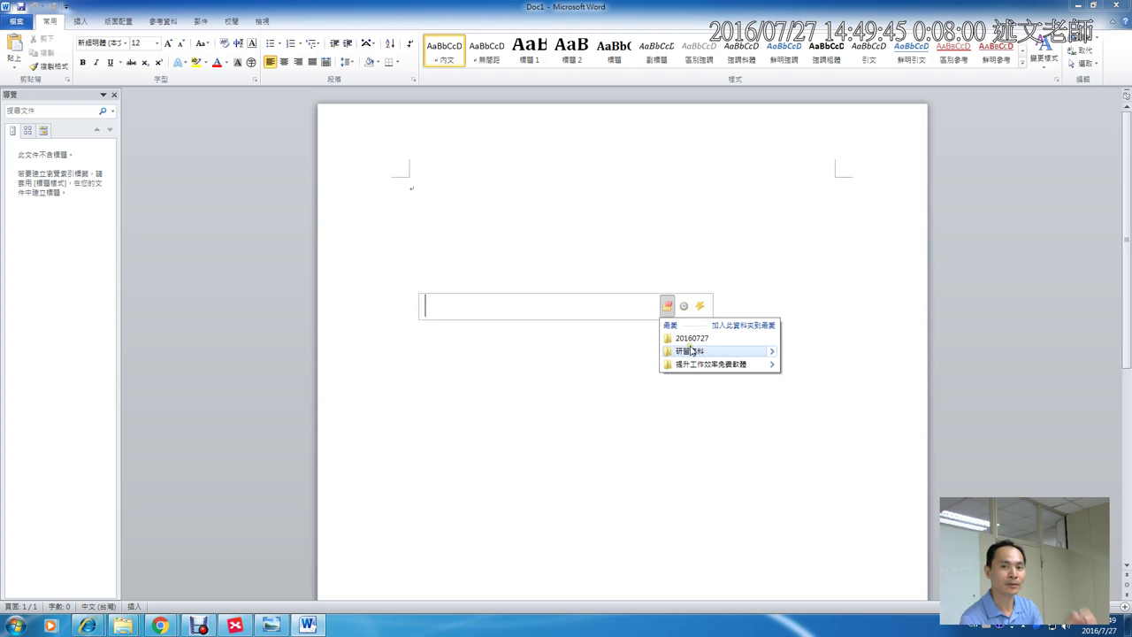
pyautogui.moveTo(743, 356)
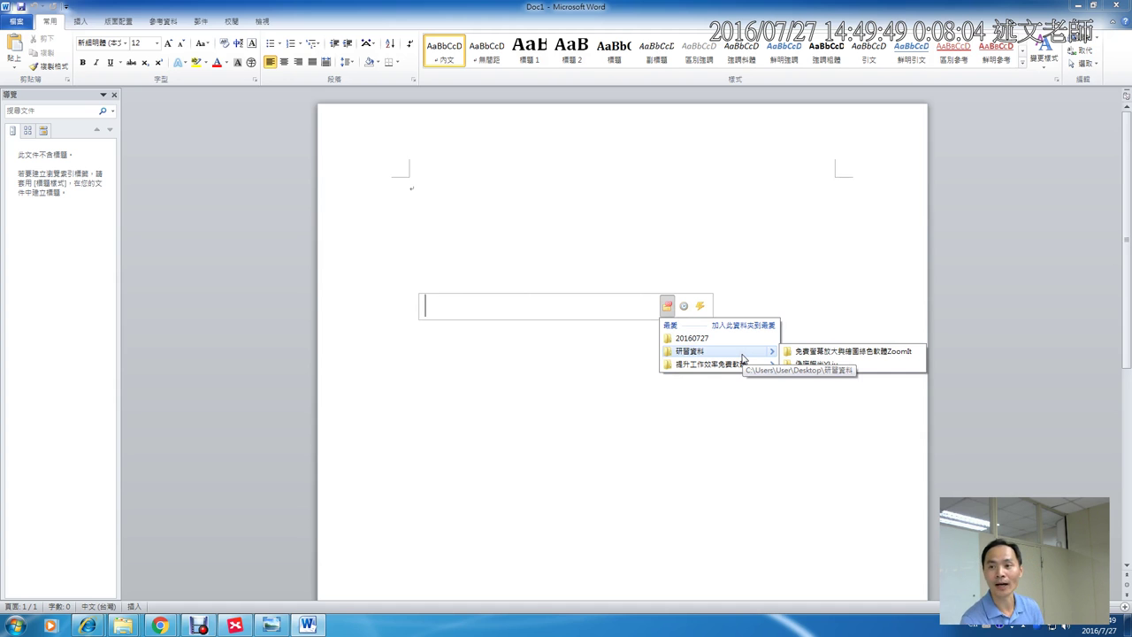
pyautogui.click(1077, 6)
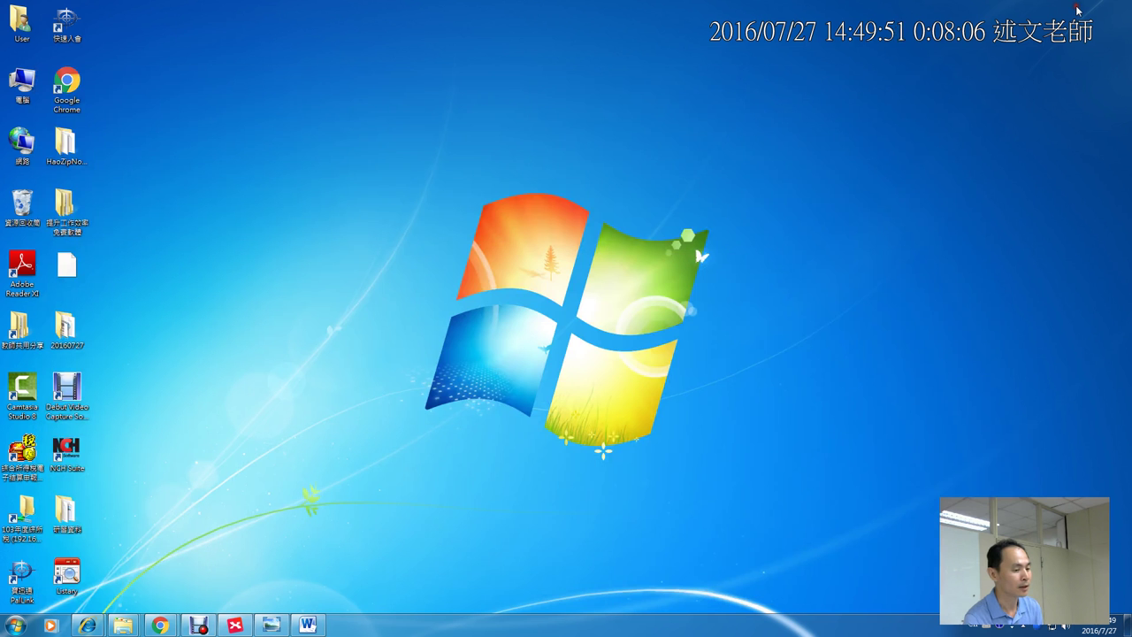
# Bring up the Listary search bar on the desktop, open the 研習資料 folder from its recent-folder history and select the Doc1 file
pyautogui.press('ctrl')
pyautogui.press('ctrl')
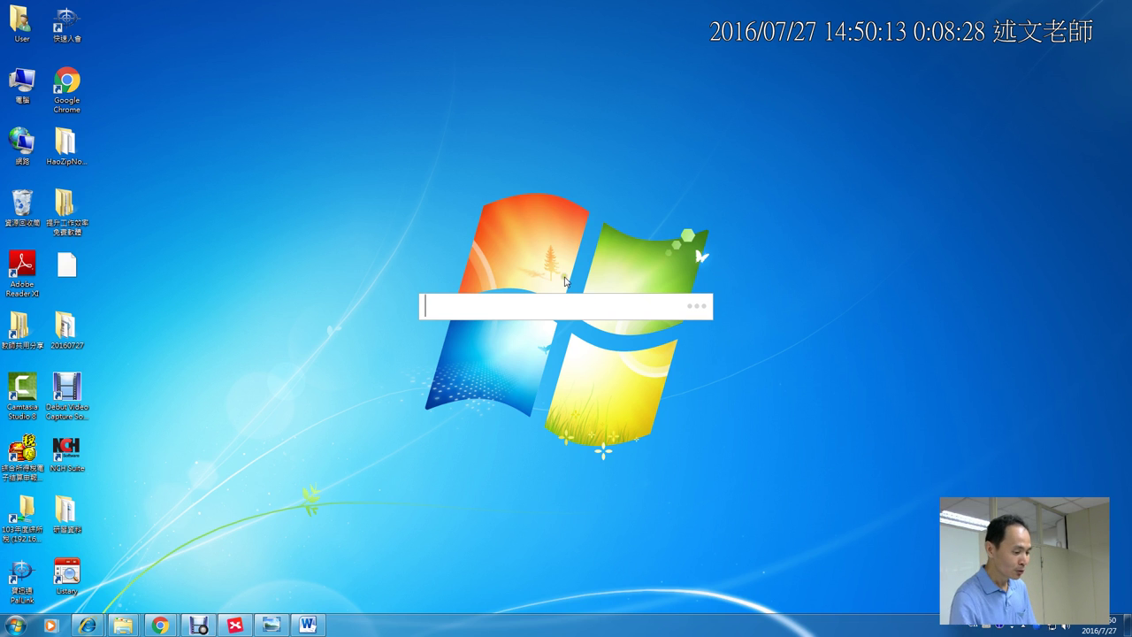
pyautogui.click(667, 305)
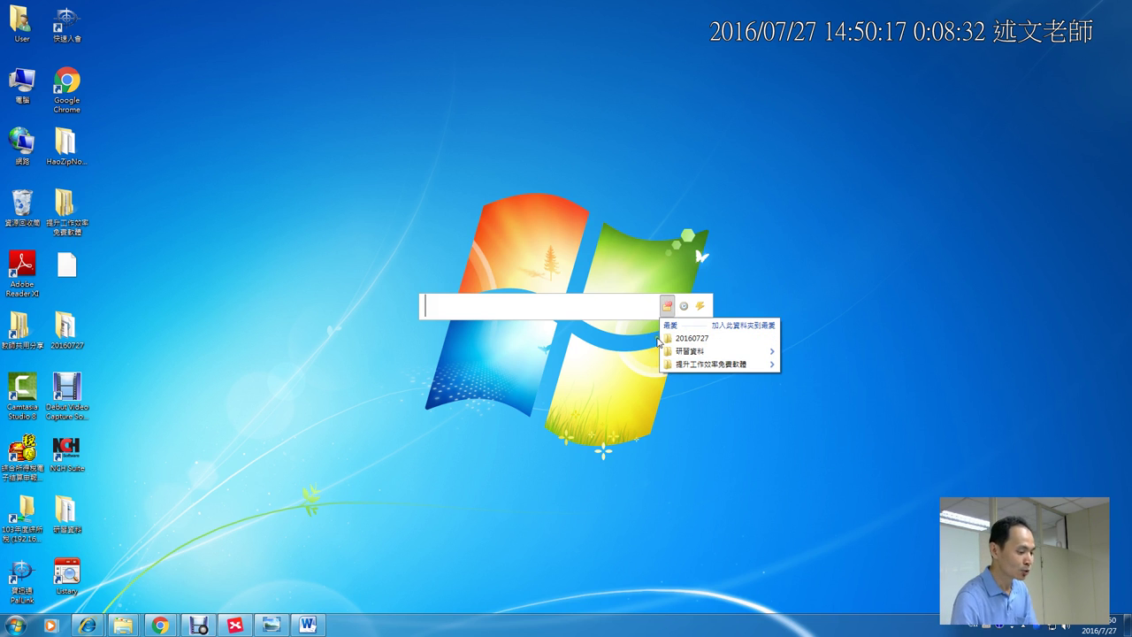
pyautogui.click(685, 310)
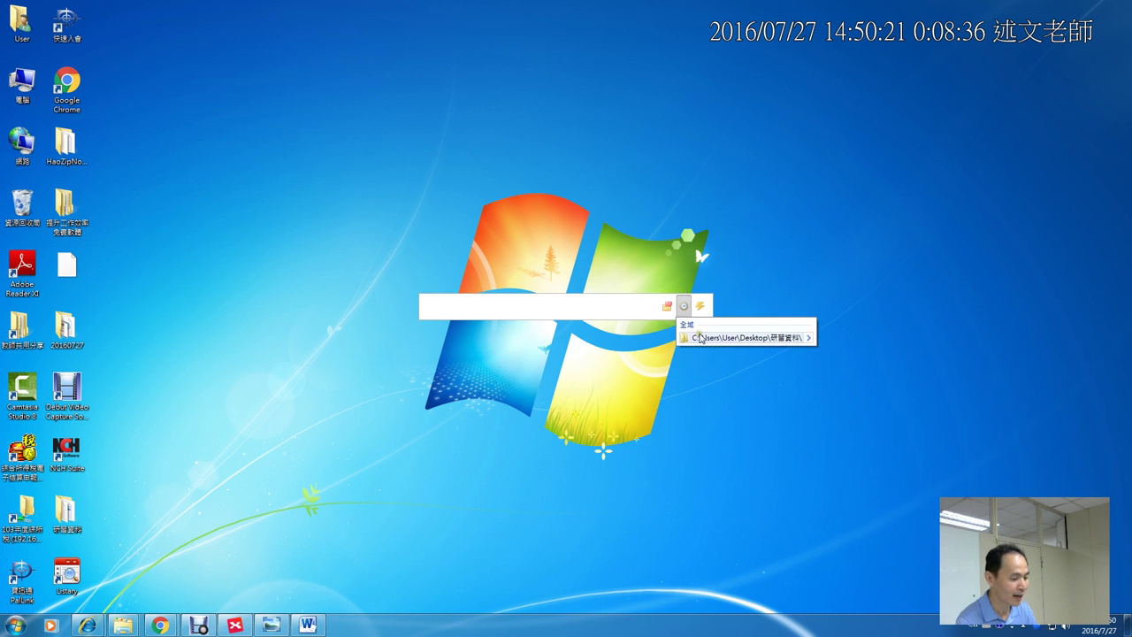
pyautogui.moveTo(783, 342)
pyautogui.click(782, 338)
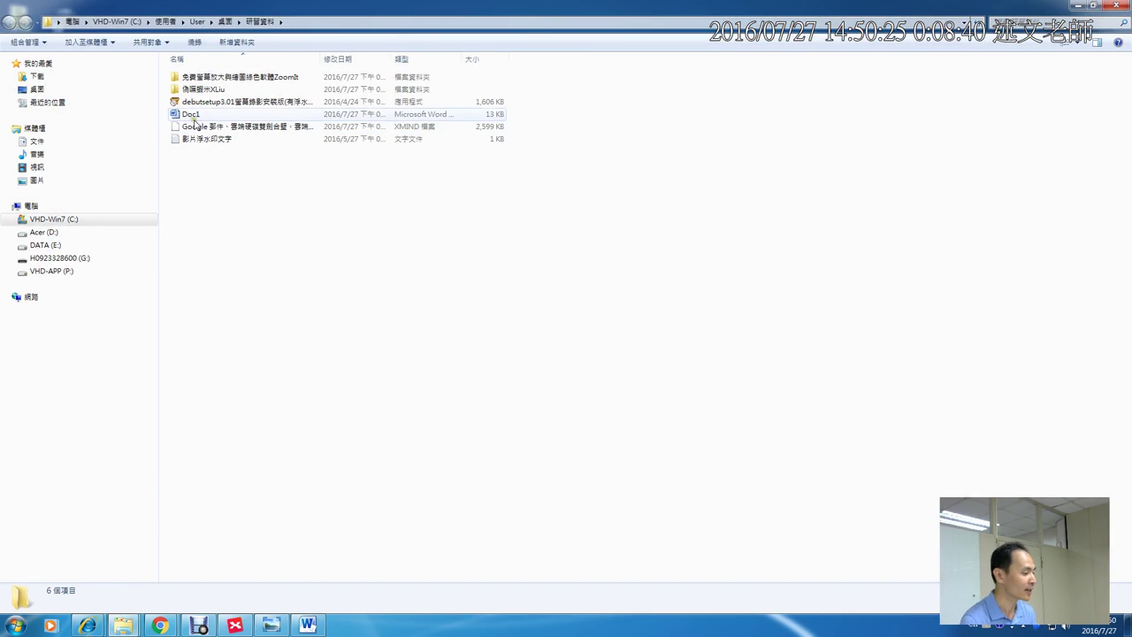
pyautogui.click(193, 115)
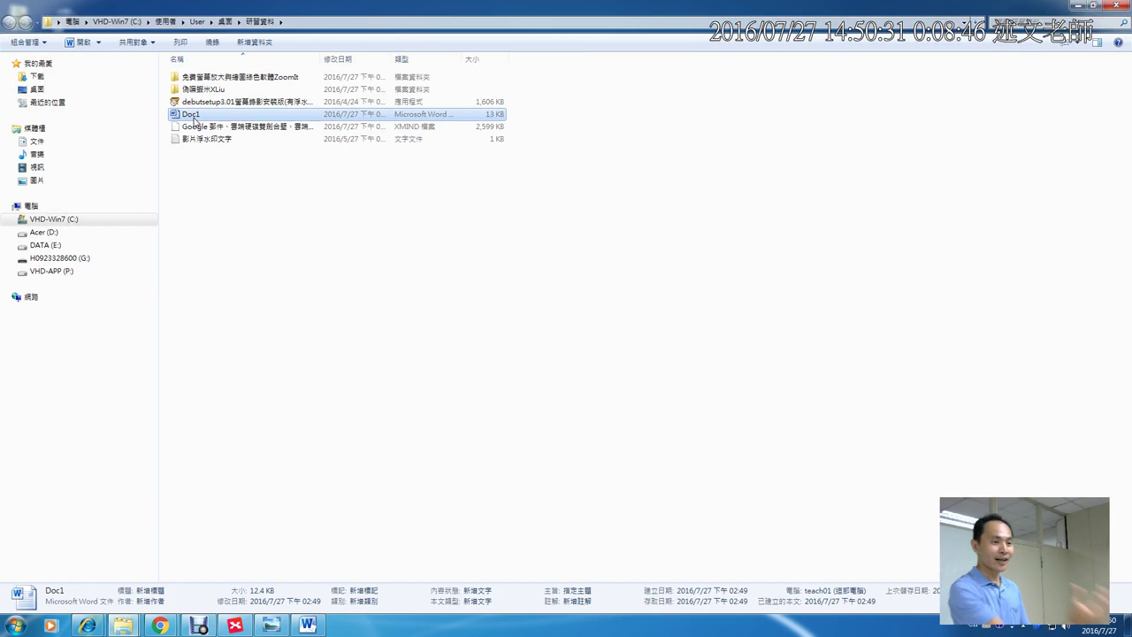
pyautogui.press('ctrl')
pyautogui.press('ctrl')
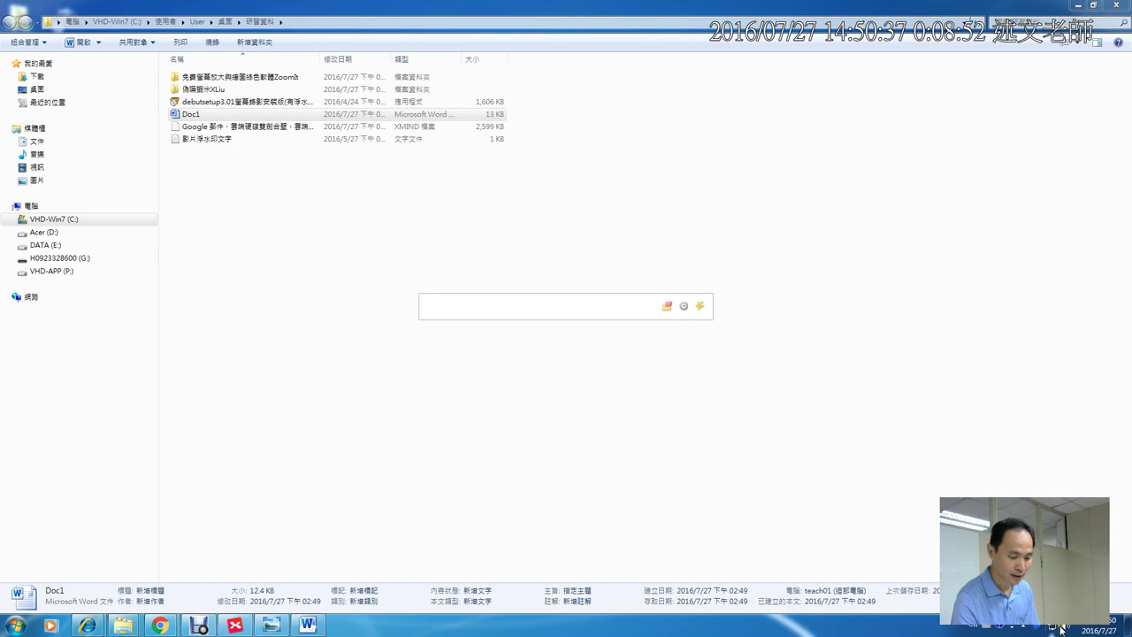
pyautogui.click(1024, 626)
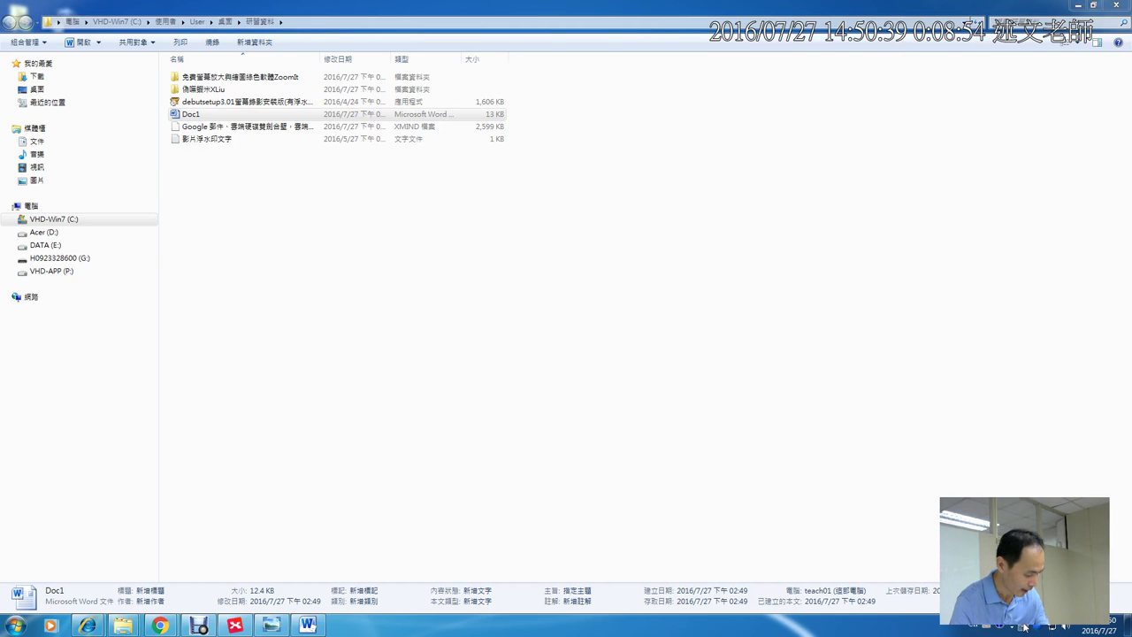
pyautogui.click(1024, 626)
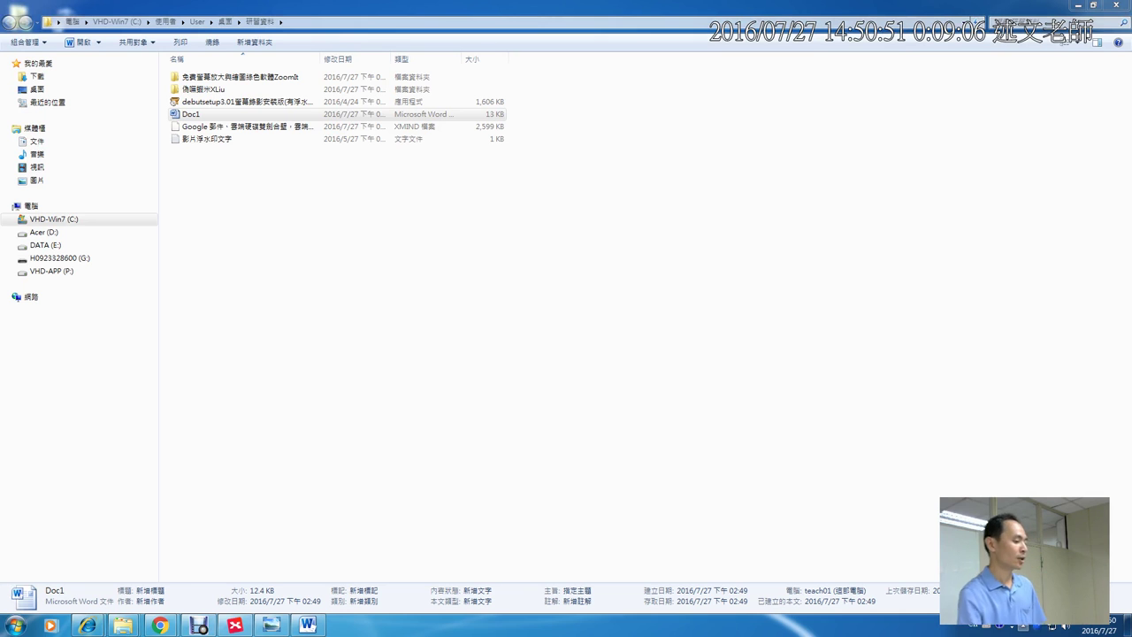
pyautogui.click(281, 202)
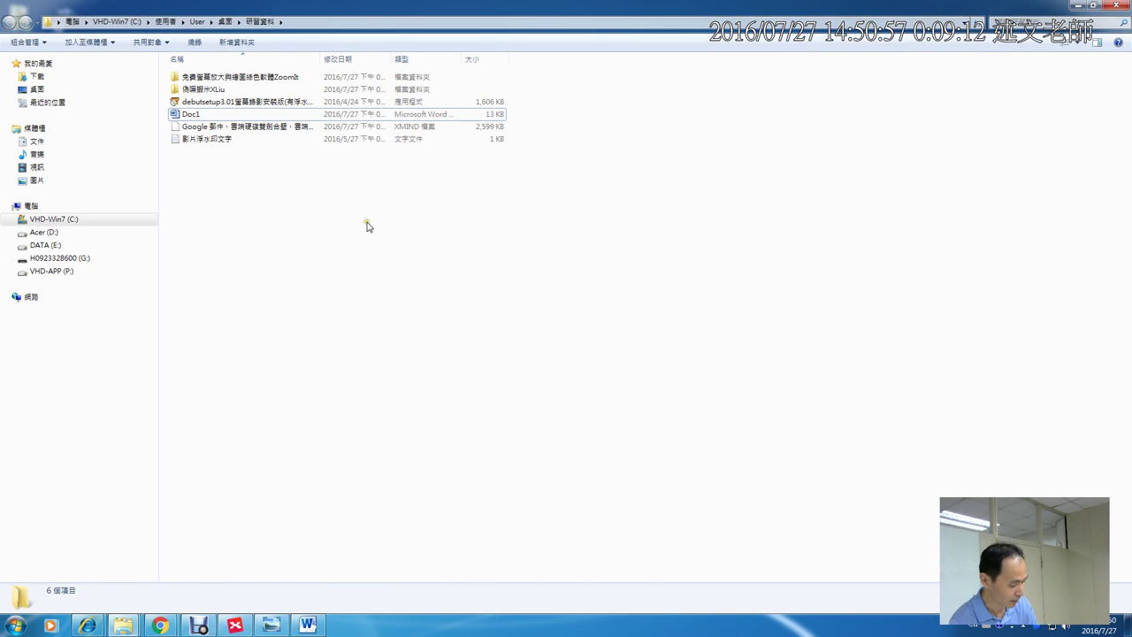
# Open the Listary options from the search bar over the 研習資料 folder and show the 選單 settings with the favorites list
pyautogui.press('ctrl')
pyautogui.press('ctrl')
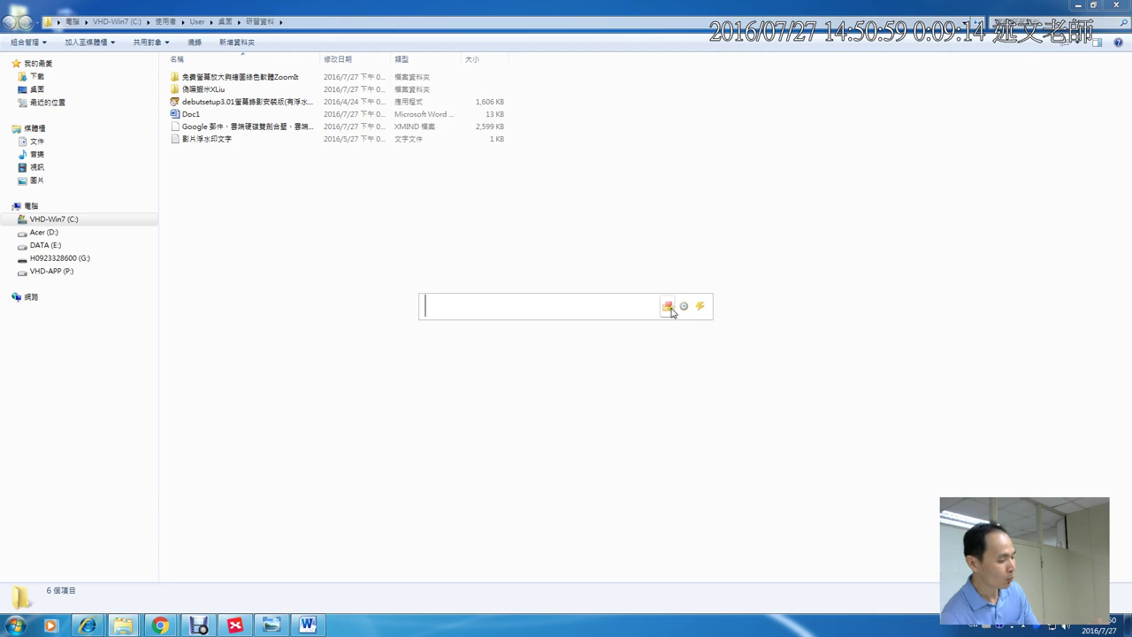
pyautogui.click(668, 305)
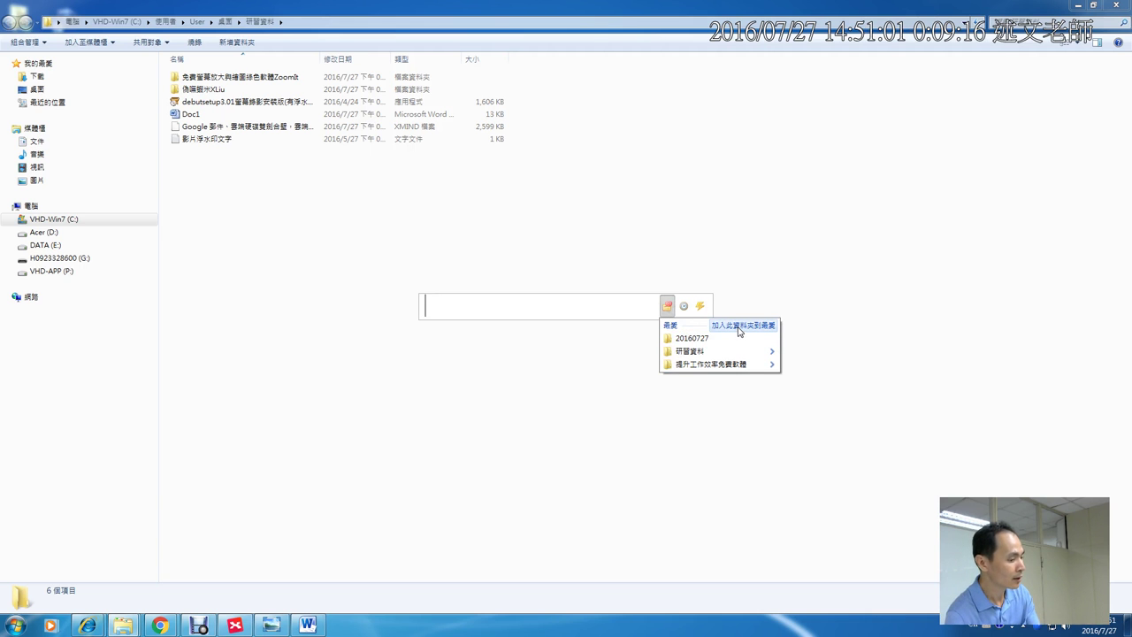
pyautogui.click(699, 306)
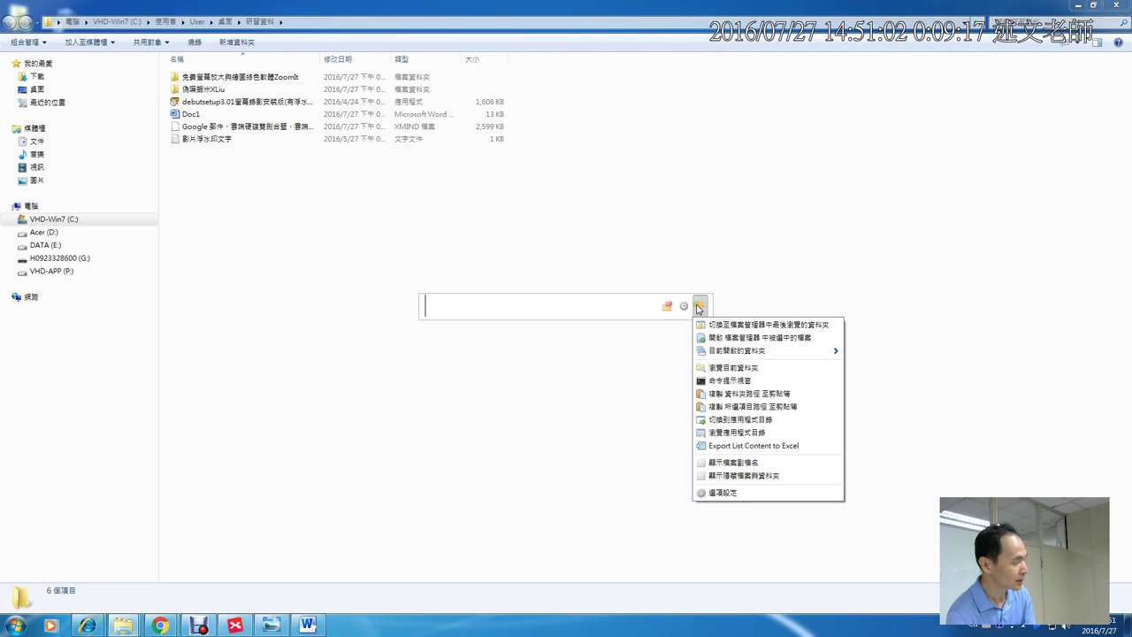
pyautogui.click(722, 492)
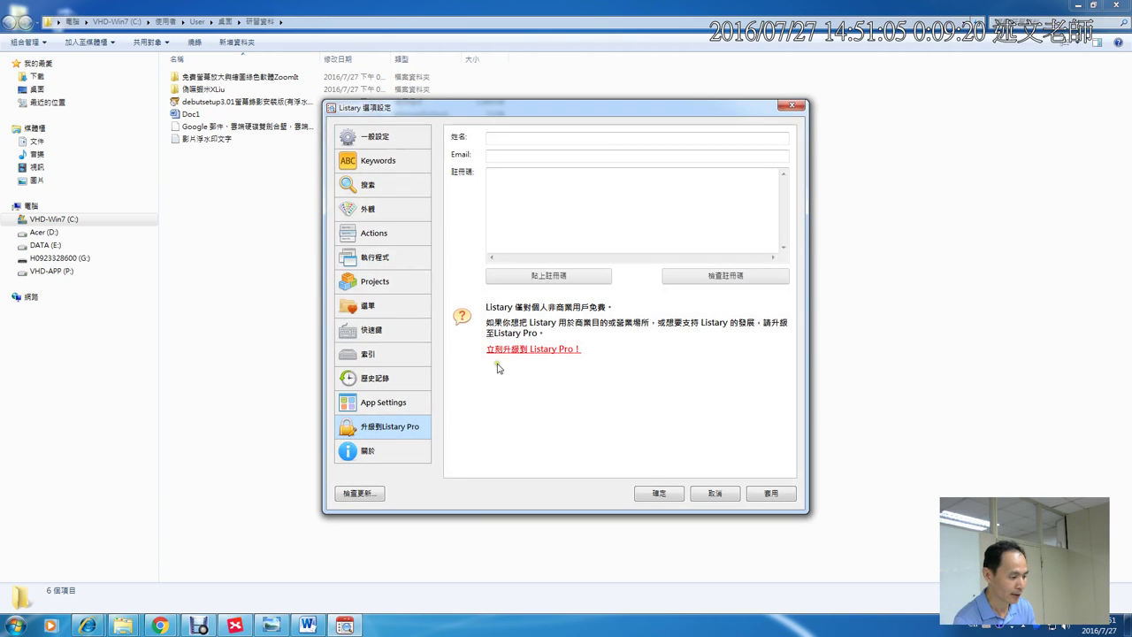
pyautogui.click(383, 310)
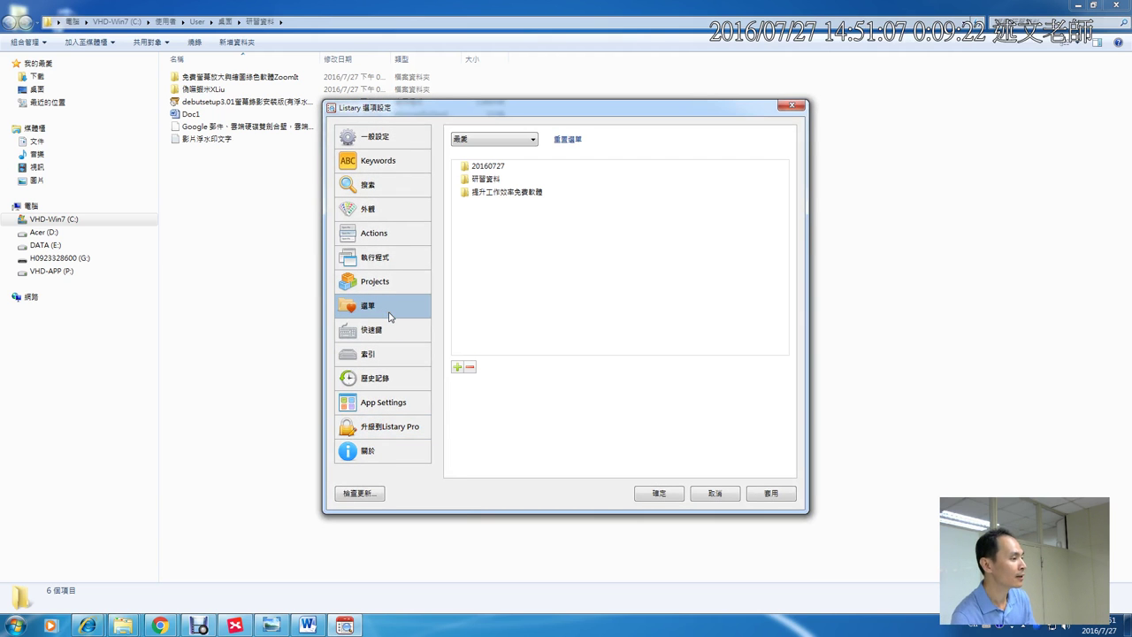
# View the 20160727 favorite's details and the item types available to add, and place 研習資料 below 提升工作效率免費軟體 in the favorites list
pyautogui.click(487, 168)
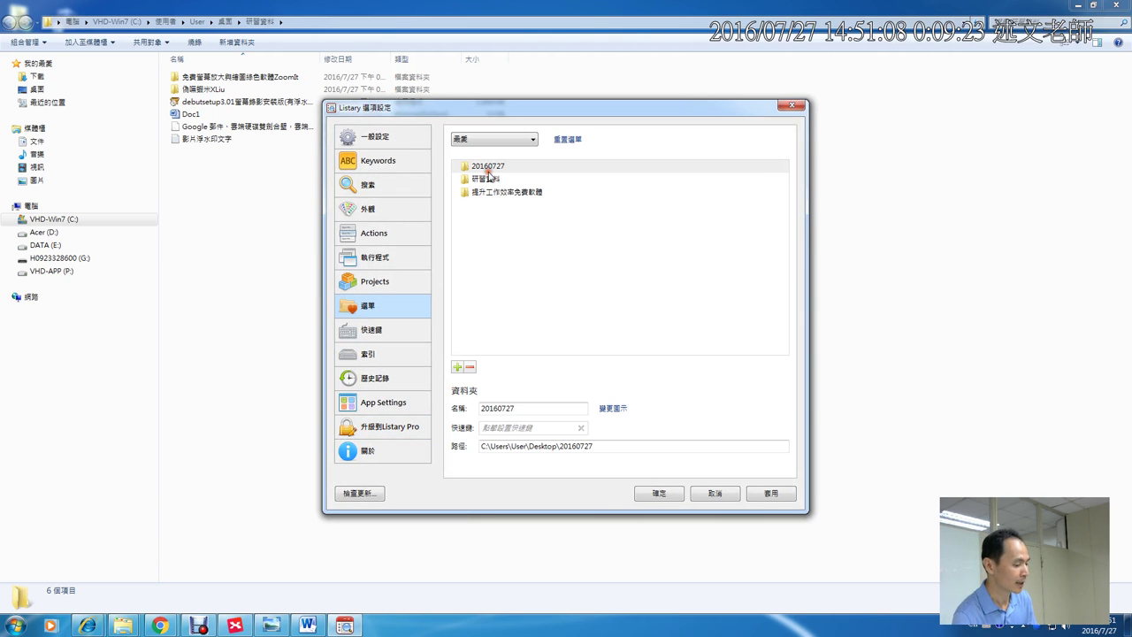
pyautogui.click(456, 370)
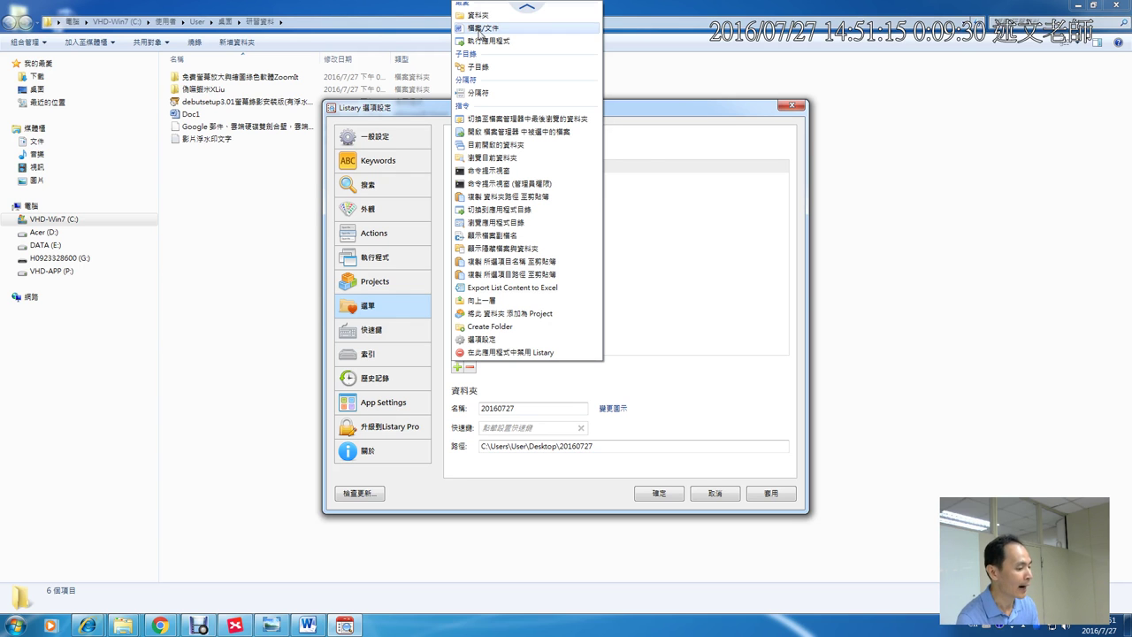
pyautogui.click(742, 173)
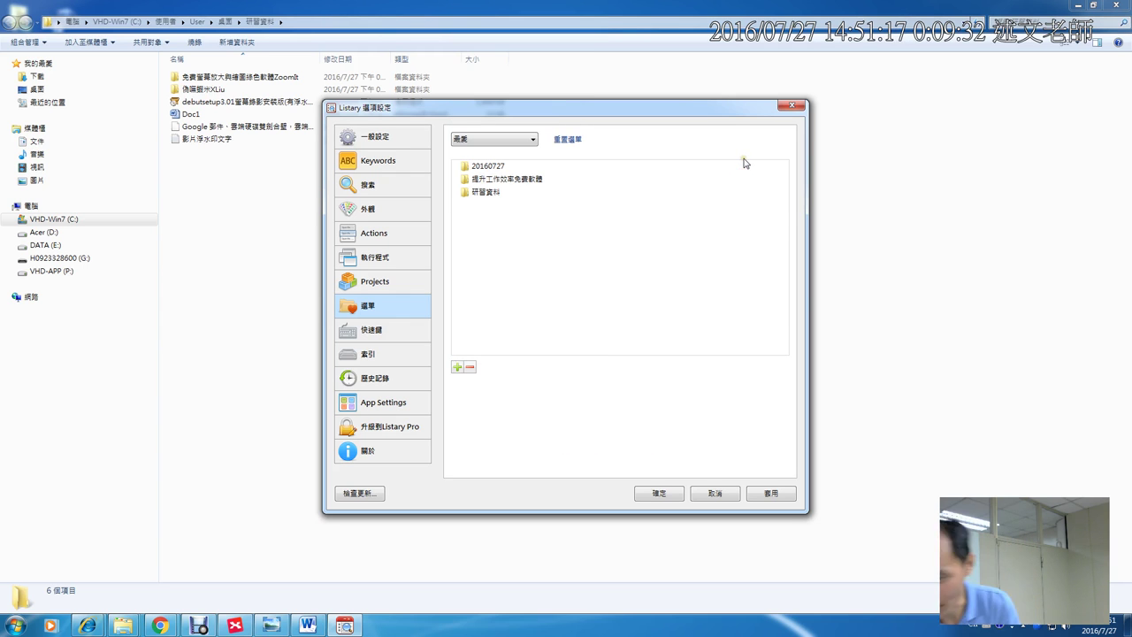